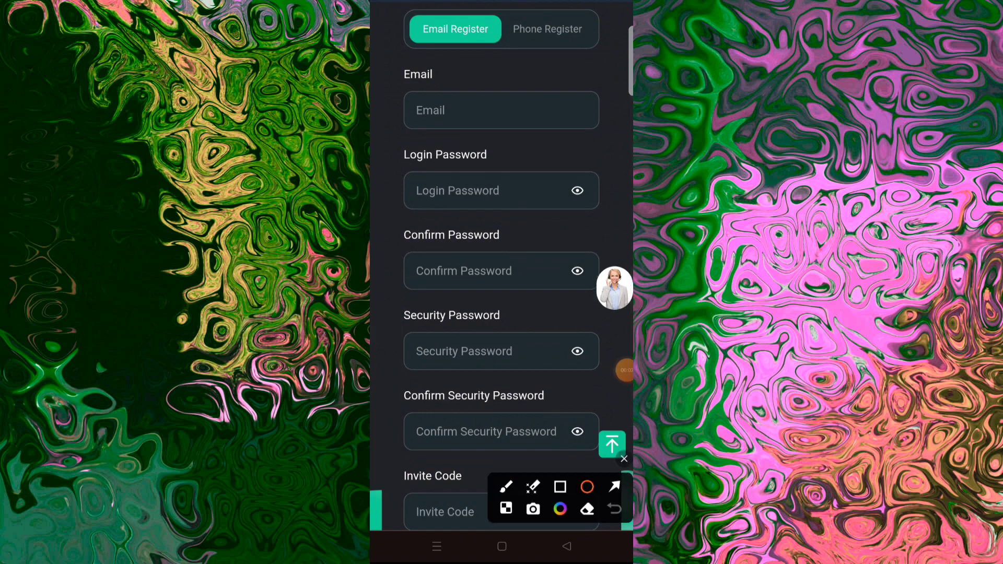
# - Walk through the Email Register fields, from email and passwords to invite code, then register
pyautogui.moveTo(429, 44)
pyautogui.mouseDown()
pyautogui.moveTo(458, 29)
pyautogui.moveTo(496, 106)
pyautogui.mouseUp()
pyautogui.moveTo(407, 155); pyautogui.dragTo(508, 187)
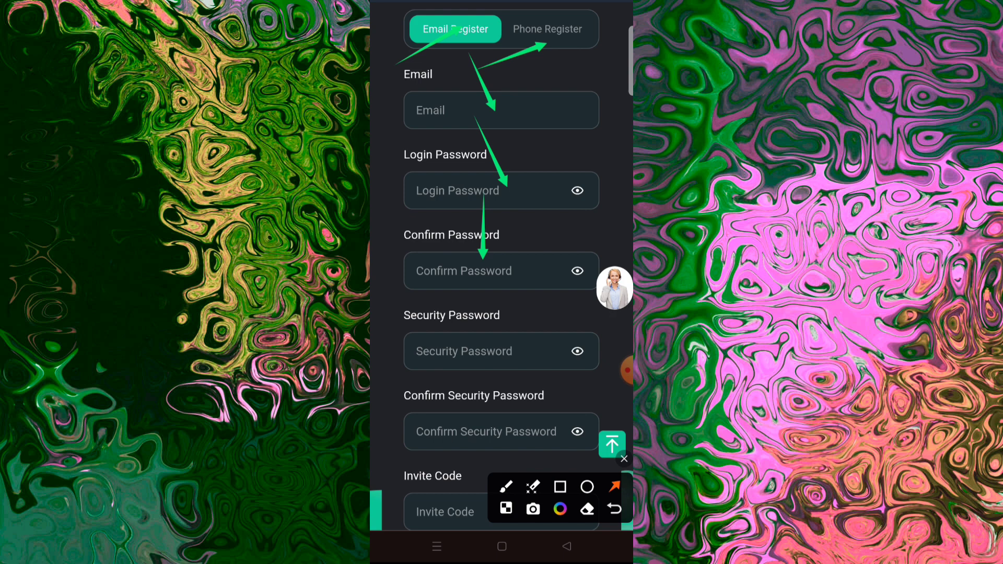
pyautogui.moveTo(483, 257)
pyautogui.mouseDown()
pyautogui.moveTo(519, 271)
pyautogui.moveTo(517, 353)
pyautogui.moveTo(533, 430)
pyautogui.mouseUp()
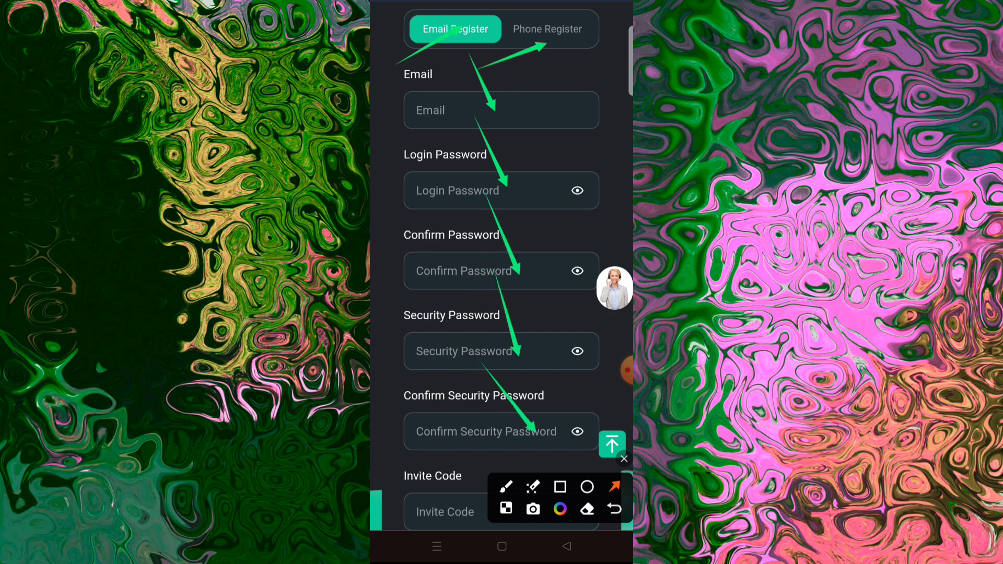
pyautogui.moveTo(548, 498); pyautogui.dragTo(521, 325)
pyautogui.moveTo(478, 445); pyautogui.dragTo(525, 506)
pyautogui.click(587, 337)
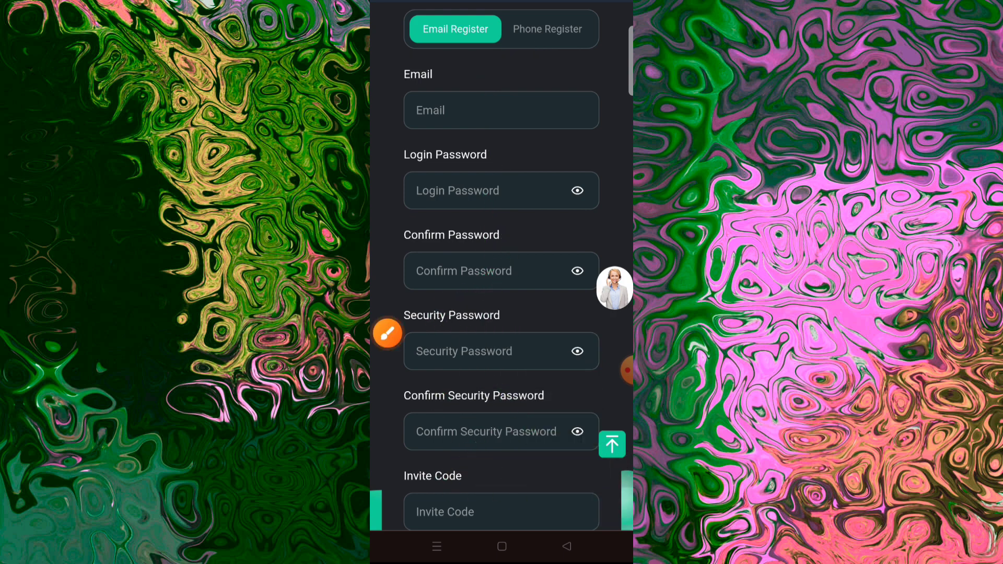
pyautogui.scroll(-5, 501, 313)
pyautogui.moveTo(565, 373); pyautogui.dragTo(517, 435)
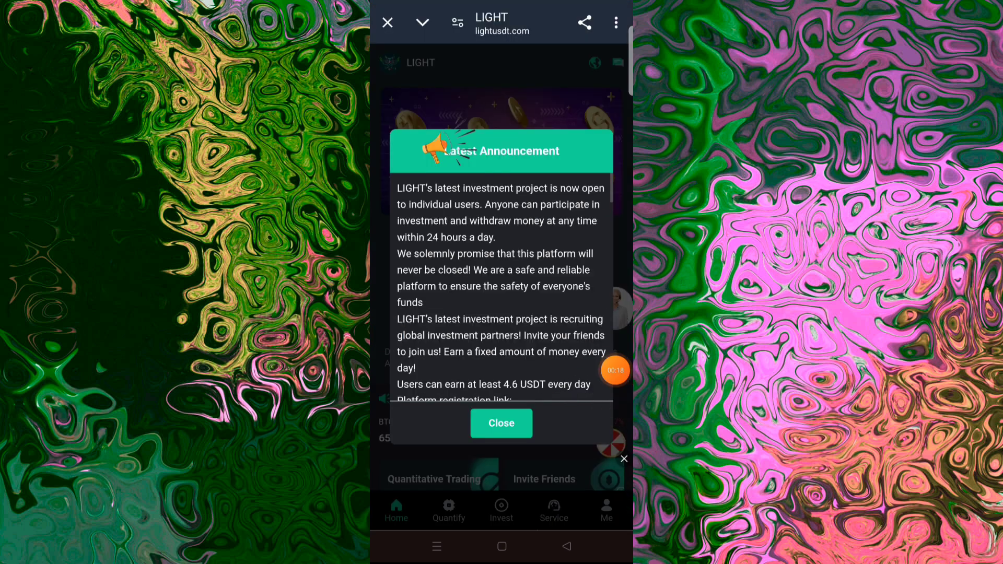
# - Review the announcement heading, 24-hour availability, customer service link and VIP usage period rule
pyautogui.click(560, 487)
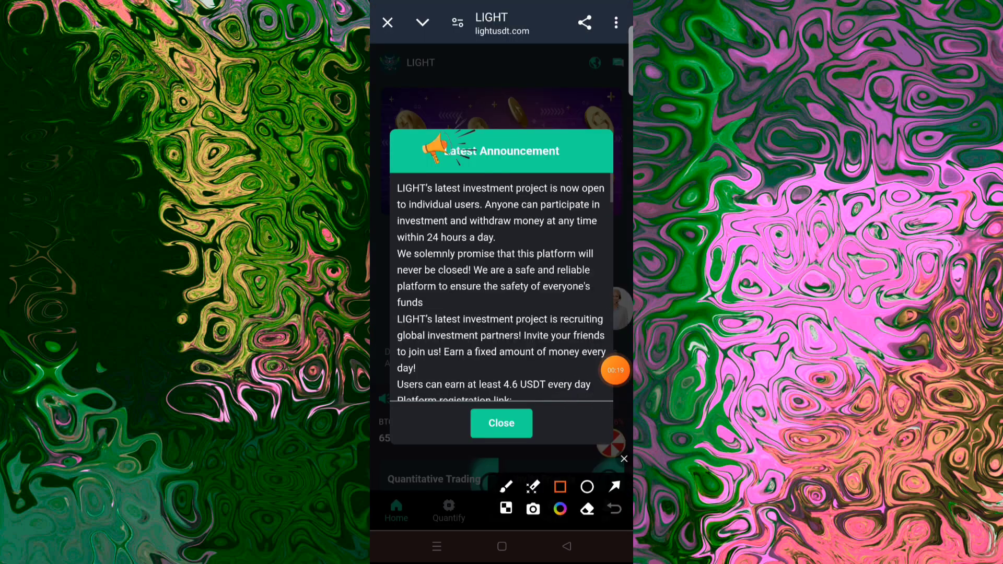
pyautogui.moveTo(414, 128); pyautogui.dragTo(589, 169)
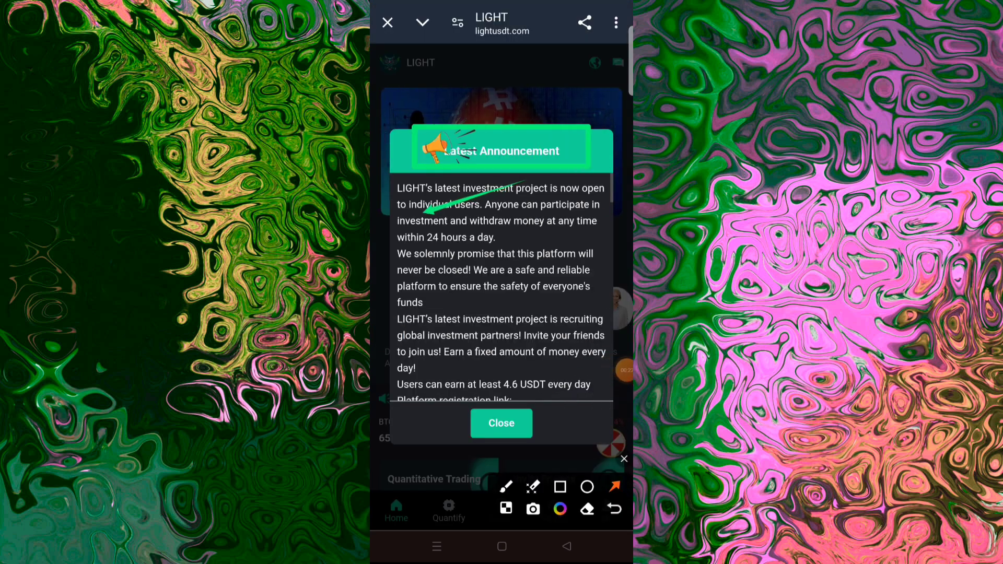
pyautogui.moveTo(517, 188); pyautogui.dragTo(427, 228)
pyautogui.click(623, 458)
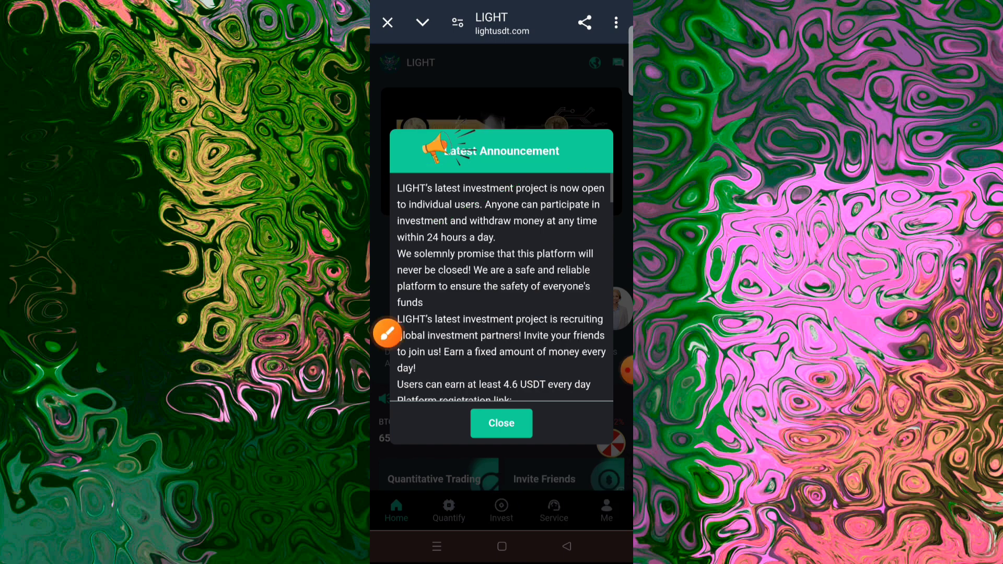
pyautogui.scroll(-4, 501, 298)
pyautogui.scroll(-3, 501, 297)
pyautogui.click(615, 487)
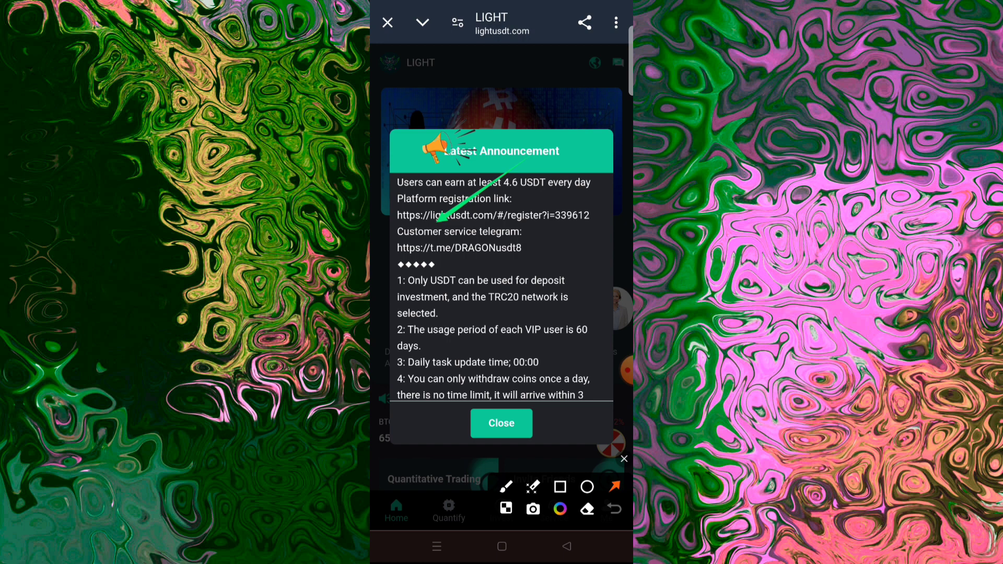
pyautogui.moveTo(527, 177)
pyautogui.mouseDown()
pyautogui.moveTo(492, 245)
pyautogui.moveTo(456, 252)
pyautogui.mouseUp()
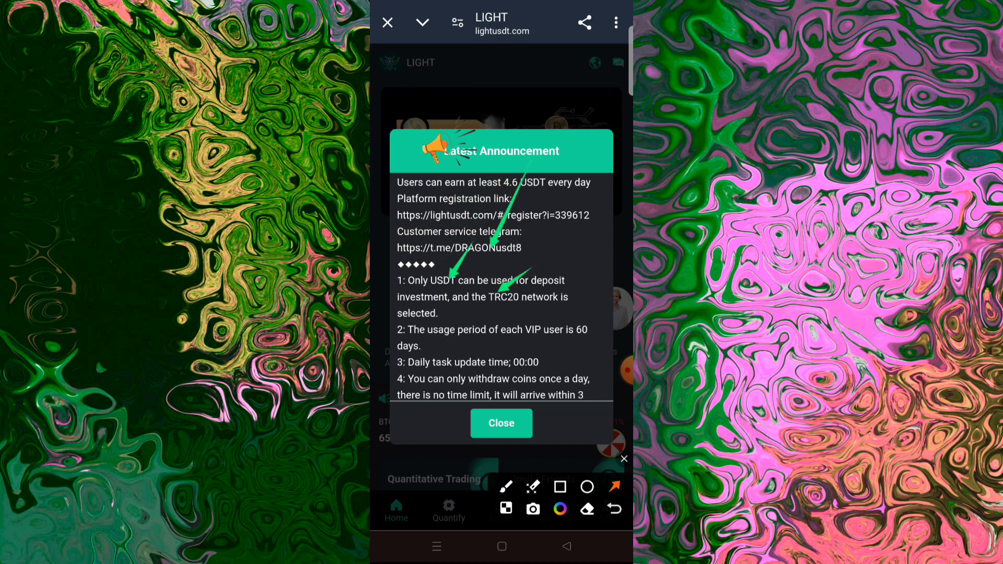
pyautogui.moveTo(514, 302); pyautogui.dragTo(464, 320)
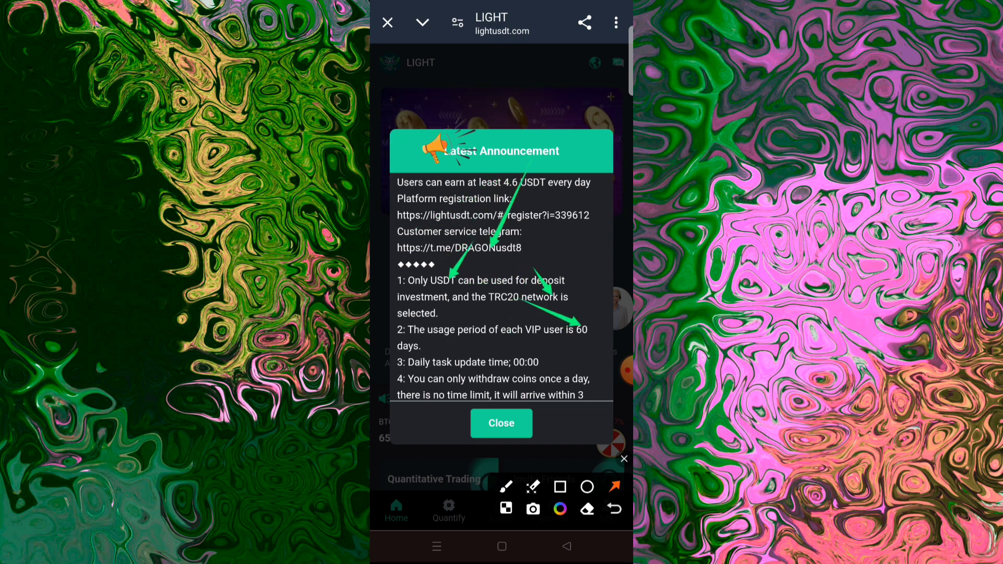
pyautogui.click(624, 459)
pyautogui.scroll(-4, 502, 313)
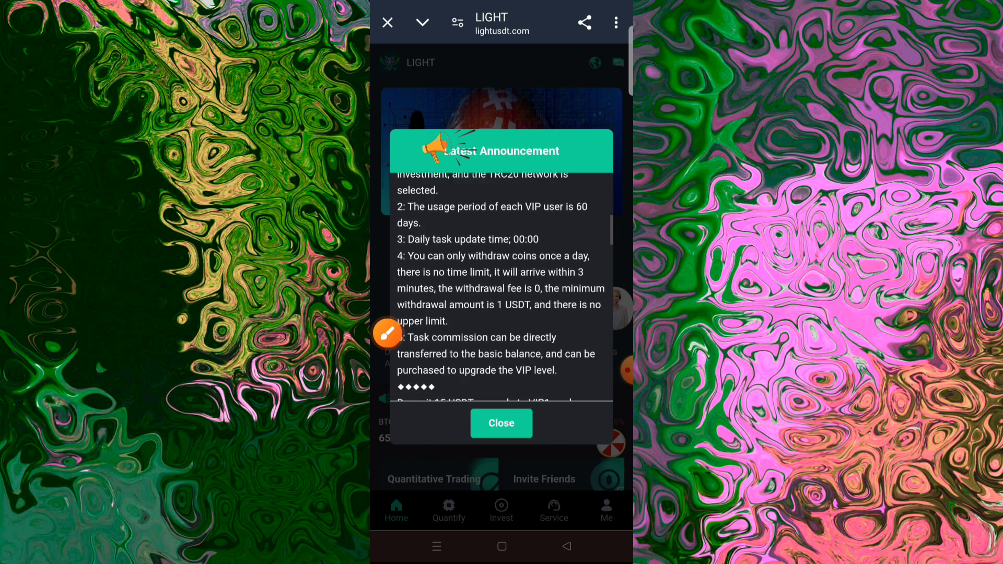
pyautogui.scroll(-3, 501, 298)
pyautogui.scroll(-3, 502, 298)
pyautogui.scroll(-2, 502, 298)
pyautogui.scroll(-2, 501, 298)
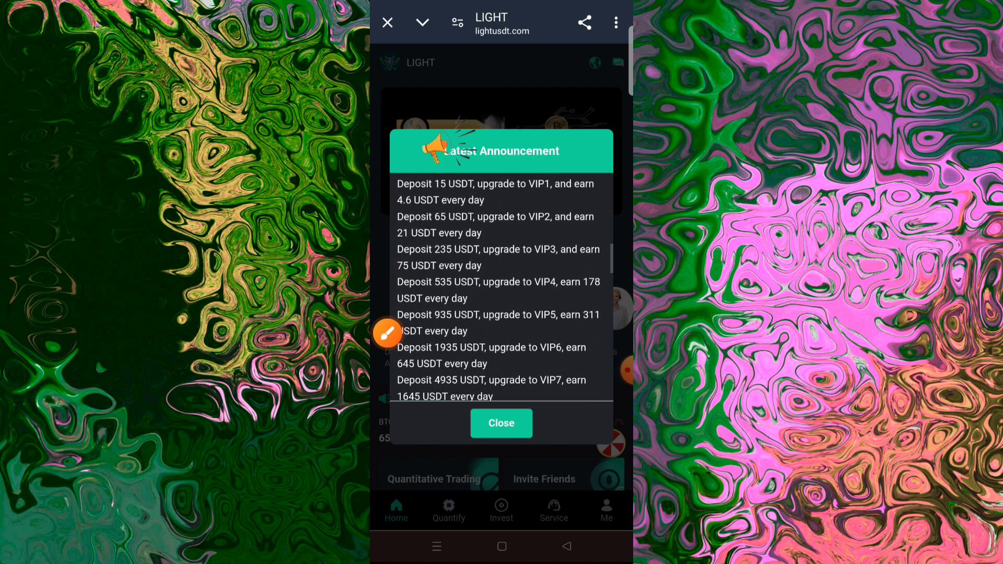
# - Review the VIP deposit tiers, from the 15 USDT tier up to VIP6 at 645 USDT
pyautogui.click(387, 333)
pyautogui.click(615, 486)
pyautogui.moveTo(463, 157); pyautogui.dragTo(416, 179)
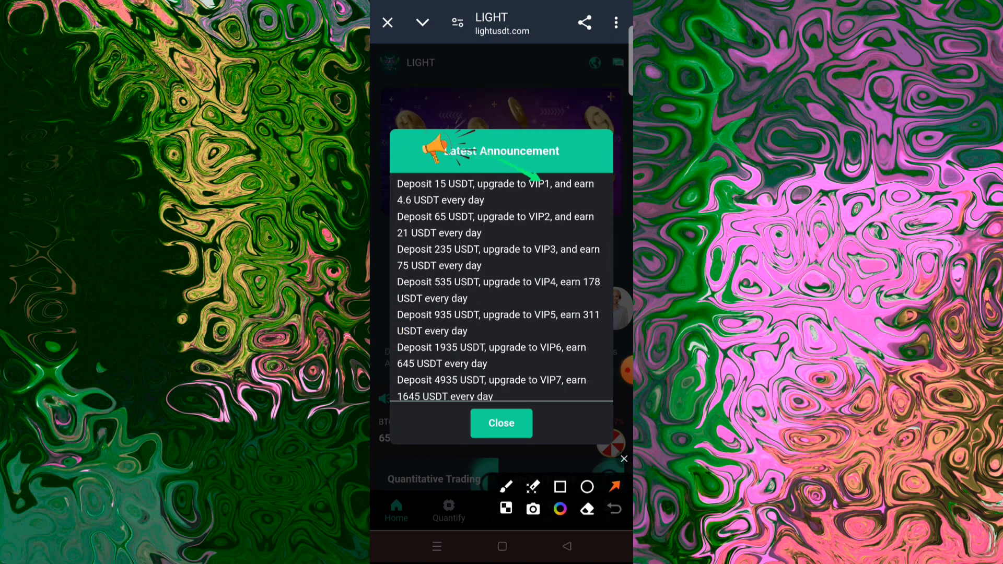
pyautogui.moveTo(482, 189); pyautogui.dragTo(541, 212)
pyautogui.moveTo(470, 207)
pyautogui.mouseDown()
pyautogui.moveTo(423, 231)
pyautogui.moveTo(424, 263)
pyautogui.moveTo(545, 274)
pyautogui.mouseUp()
pyautogui.moveTo(470, 292); pyautogui.dragTo(549, 307)
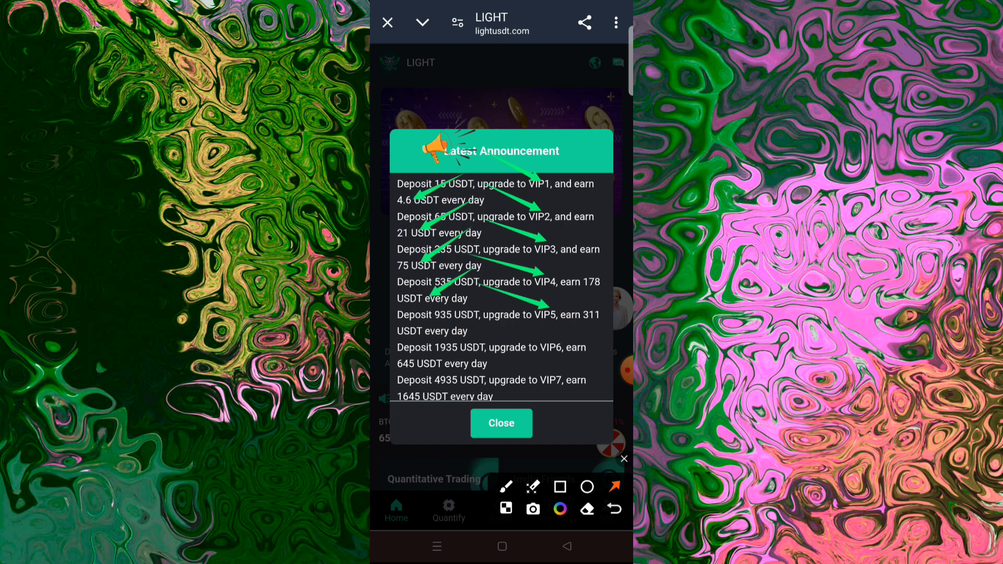
pyautogui.moveTo(474, 325)
pyautogui.mouseDown()
pyautogui.moveTo(540, 343)
pyautogui.moveTo(426, 361)
pyautogui.mouseUp()
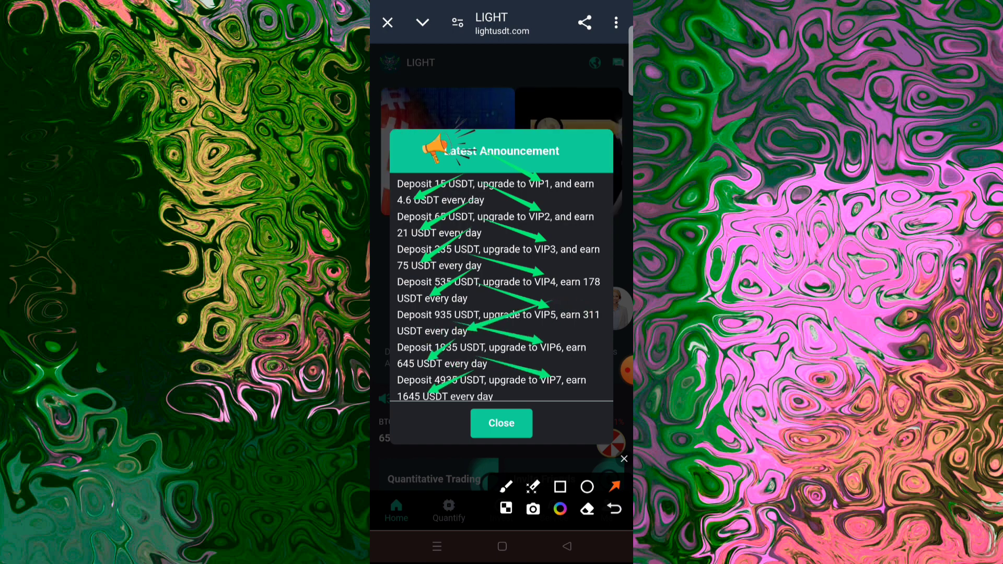
pyautogui.click(624, 459)
pyautogui.scroll(-10, 501, 290)
# - Review the Level 3 subordinate rebate rules and example amounts, then close the announcement
pyautogui.click(387, 334)
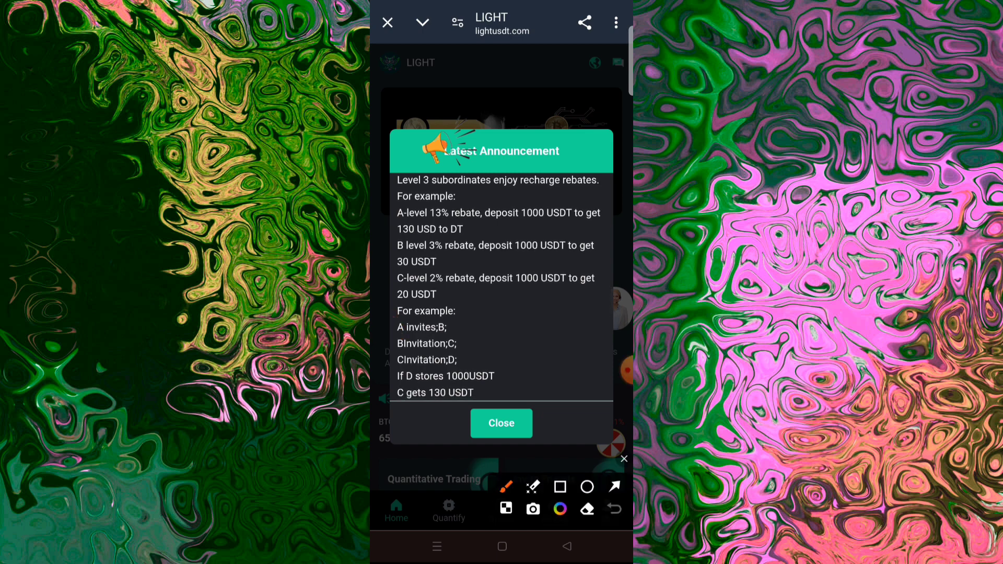
pyautogui.moveTo(400, 171); pyautogui.dragTo(599, 201)
pyautogui.click(615, 487)
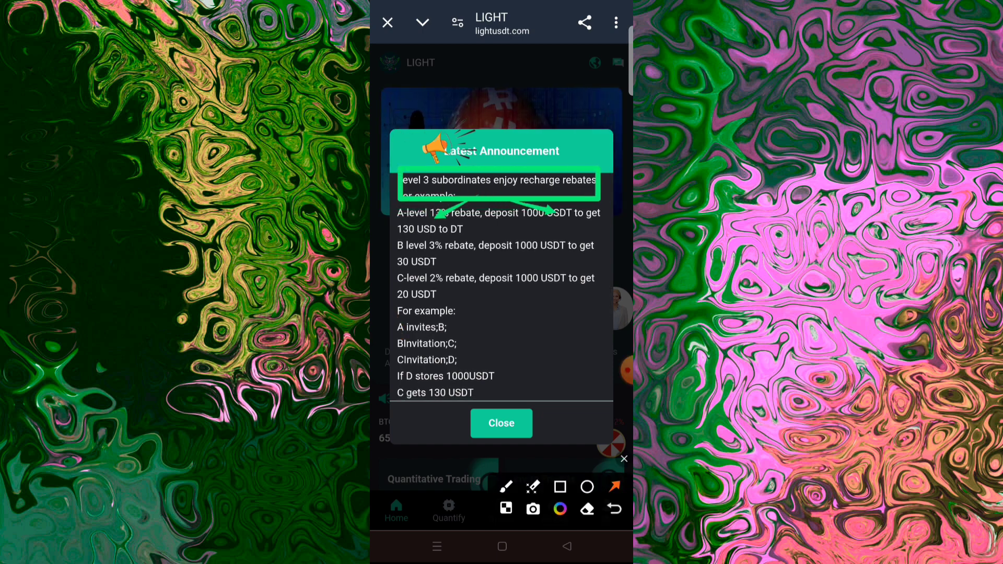
pyautogui.moveTo(450, 210)
pyautogui.mouseDown()
pyautogui.moveTo(417, 232)
pyautogui.moveTo(433, 278)
pyautogui.mouseUp()
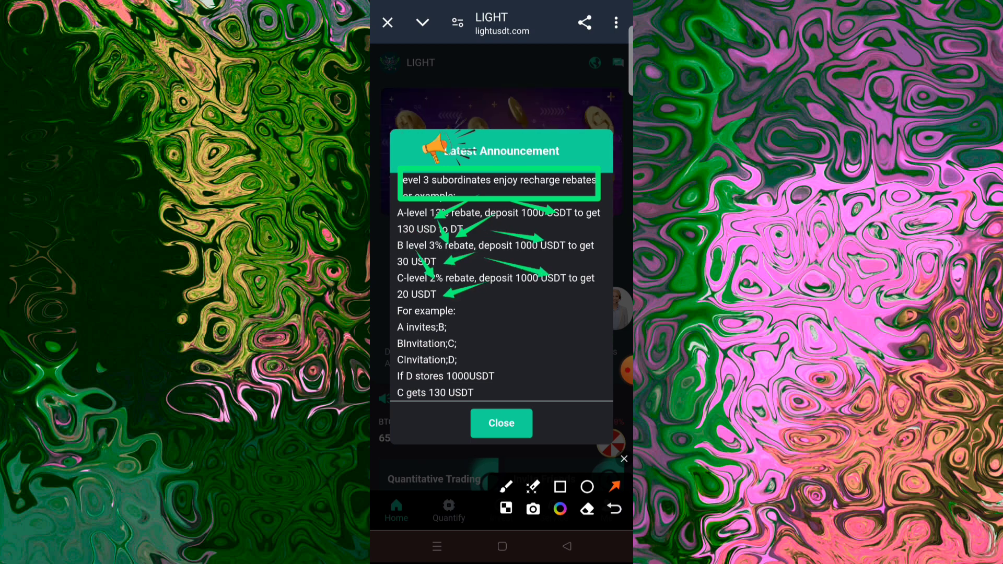
pyautogui.click(623, 458)
pyautogui.scroll(-5, 502, 299)
pyautogui.scroll(-5, 502, 298)
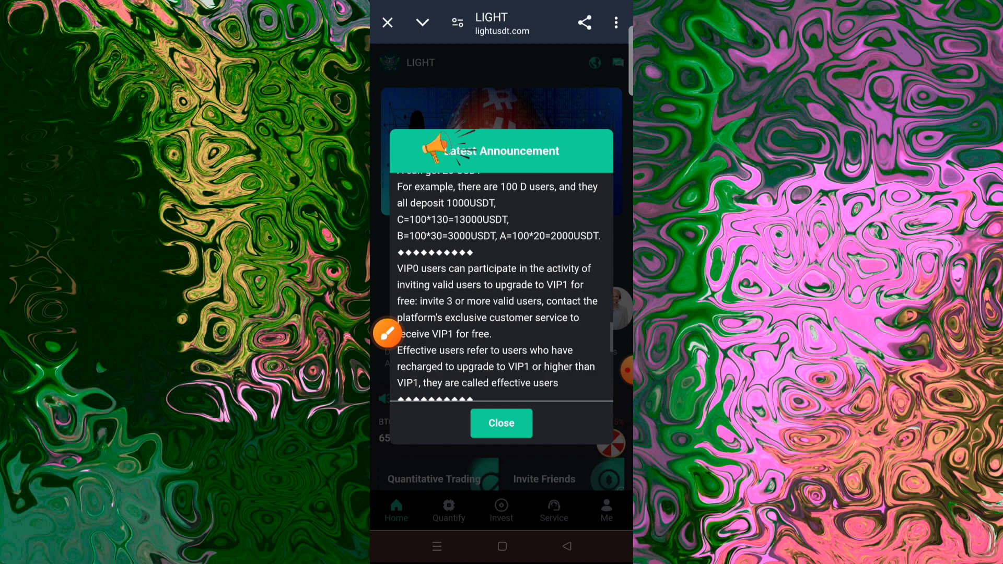
pyautogui.scroll(-5, 502, 298)
pyautogui.scroll(-5, 502, 298)
pyautogui.scroll(-5, 502, 298)
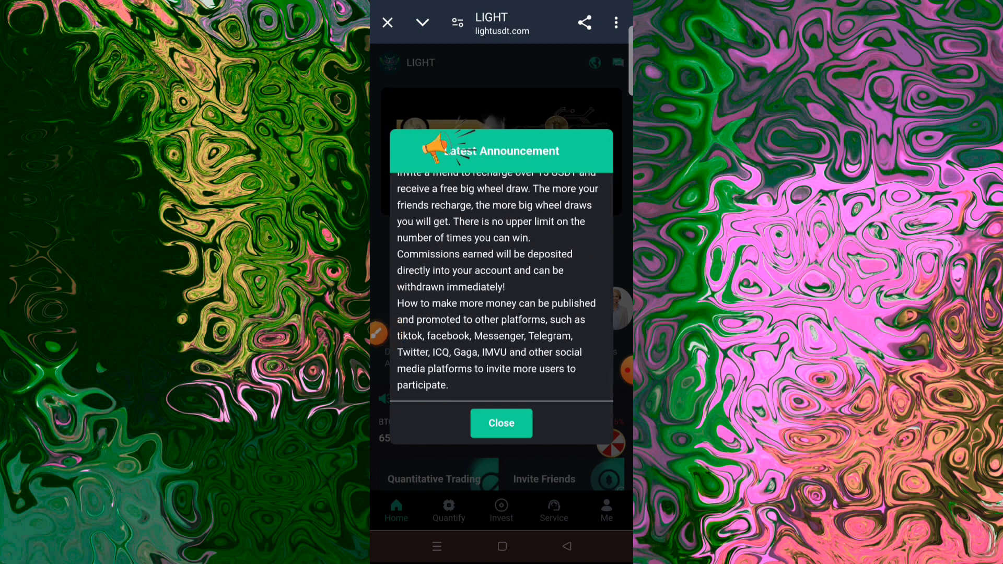
pyautogui.click(500, 422)
pyautogui.click(376, 334)
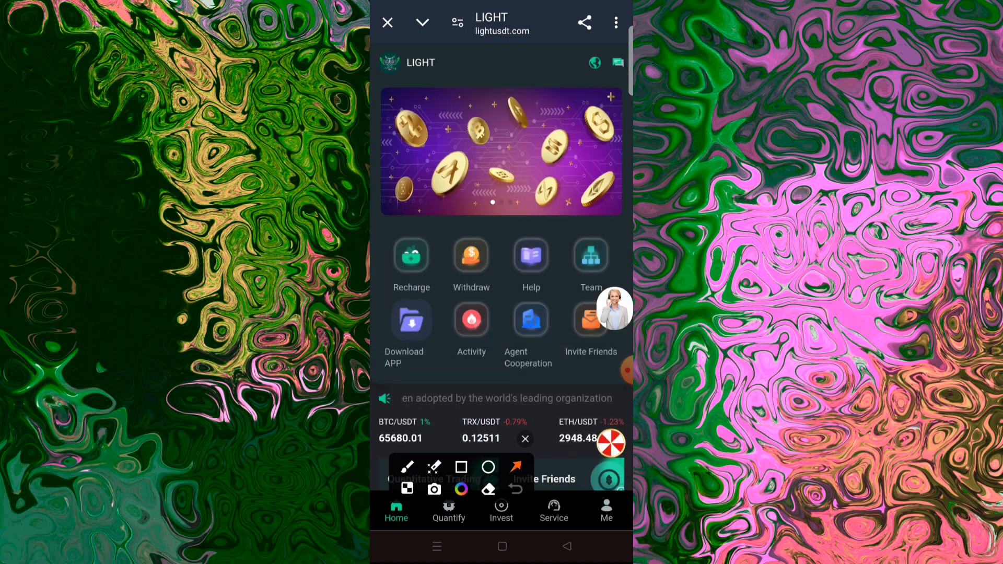
pyautogui.click(525, 438)
pyautogui.click(554, 510)
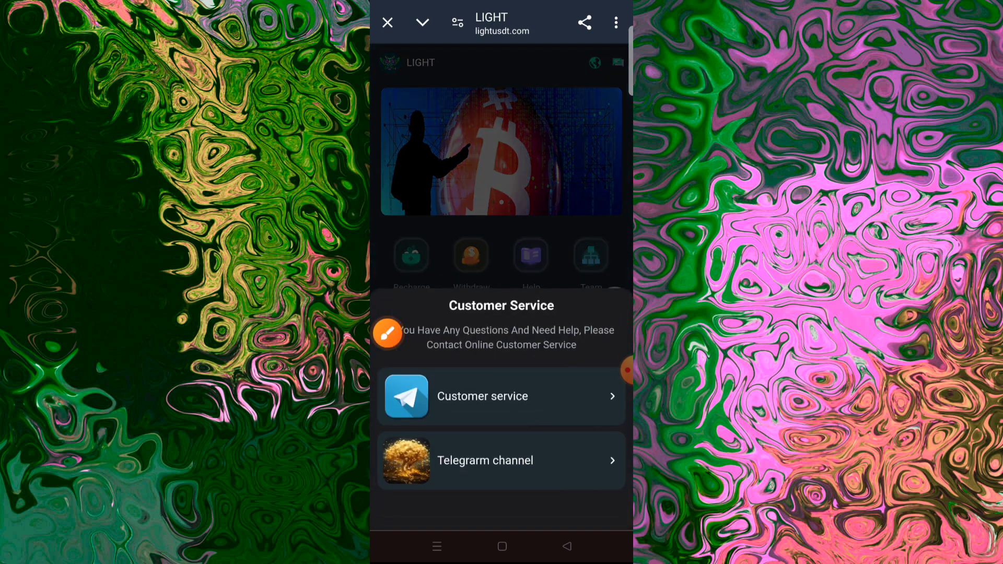
pyautogui.click(387, 334)
pyautogui.moveTo(490, 348); pyautogui.dragTo(400, 372)
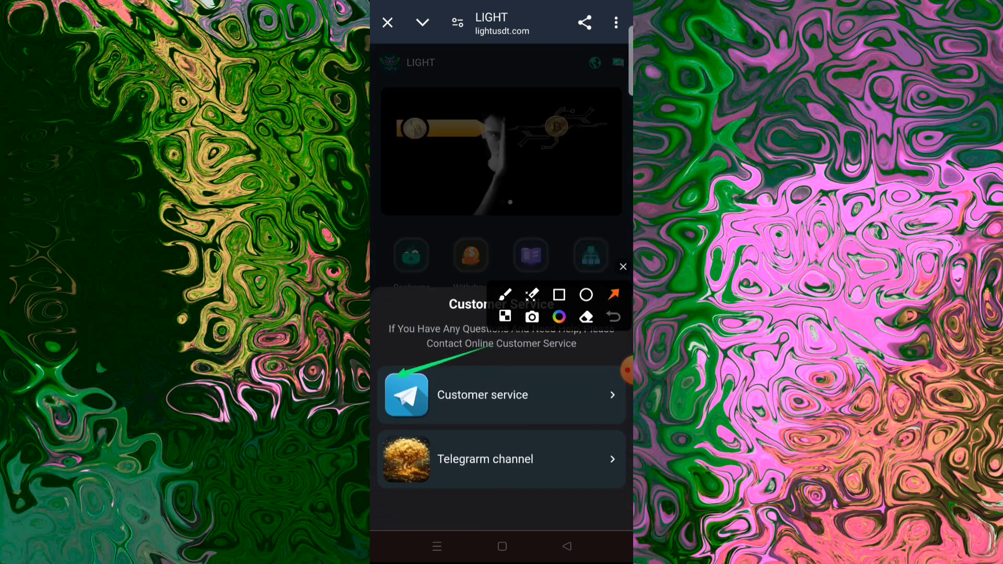
pyautogui.moveTo(541, 407); pyautogui.dragTo(608, 458)
pyautogui.click(623, 268)
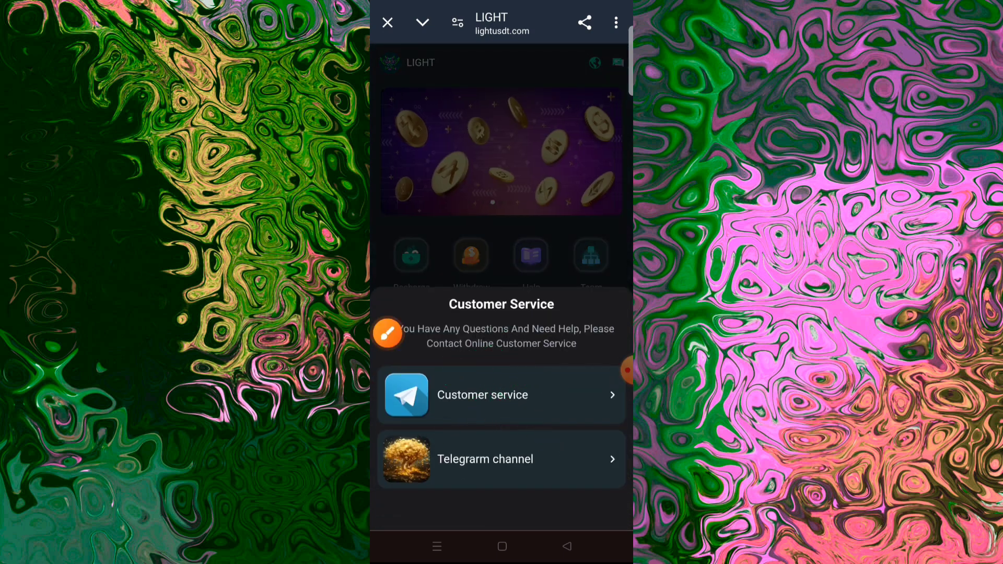
pyautogui.click(502, 157)
pyautogui.click(387, 333)
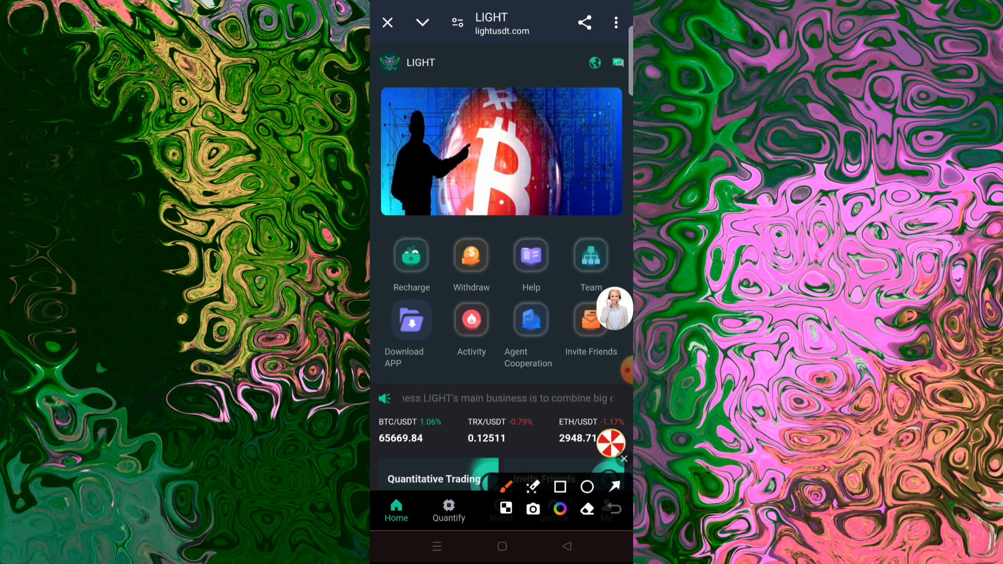
pyautogui.moveTo(381, 226); pyautogui.dragTo(625, 375)
pyautogui.click(615, 487)
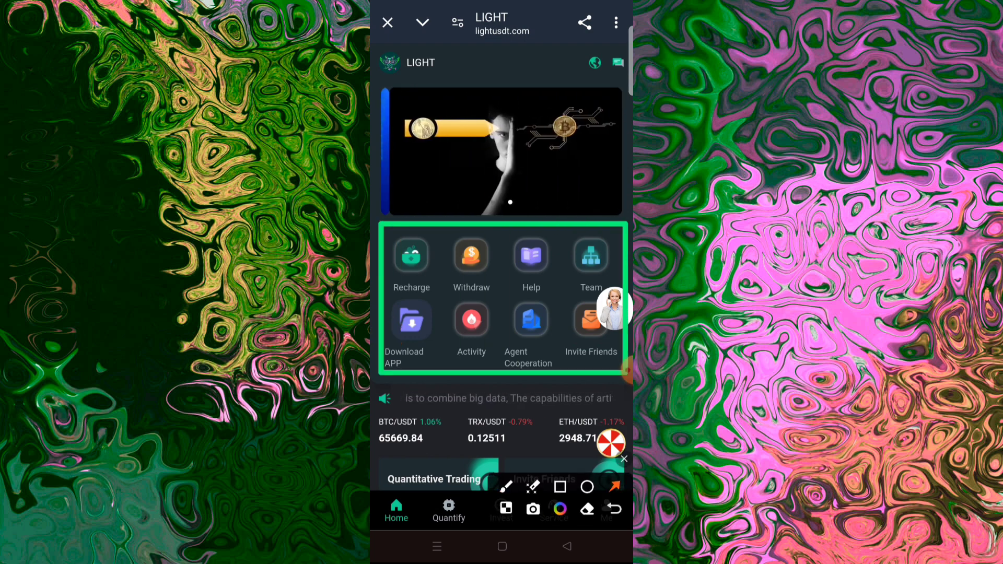
pyautogui.moveTo(470, 202); pyautogui.dragTo(408, 259)
pyautogui.moveTo(532, 203); pyautogui.dragTo(470, 259)
pyautogui.moveTo(580, 202); pyautogui.dragTo(517, 259)
pyautogui.moveTo(619, 202); pyautogui.dragTo(564, 267)
pyautogui.moveTo(381, 398); pyautogui.dragTo(424, 329)
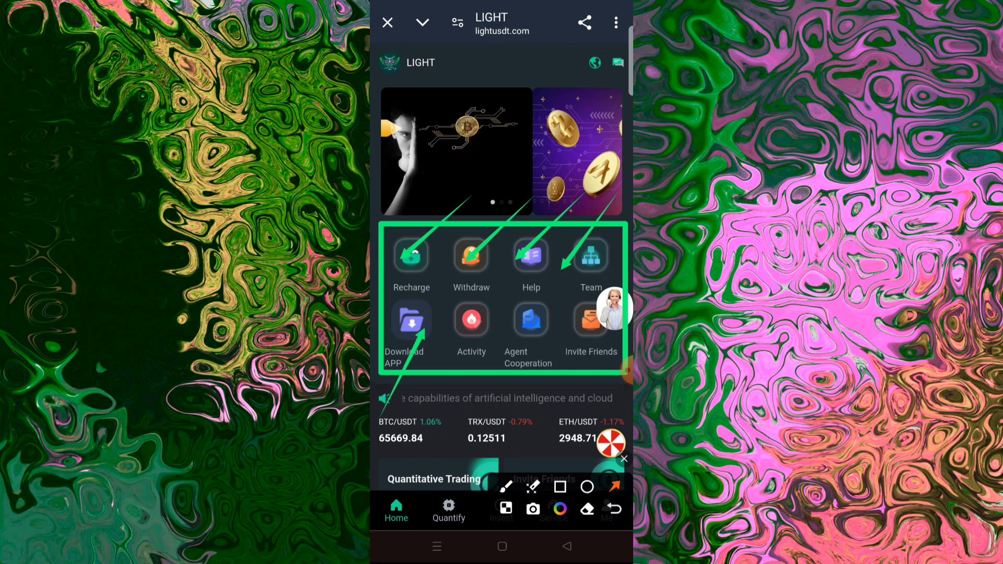
pyautogui.moveTo(429, 423); pyautogui.dragTo(479, 335)
pyautogui.moveTo(485, 416); pyautogui.dragTo(541, 329)
pyautogui.click(623, 459)
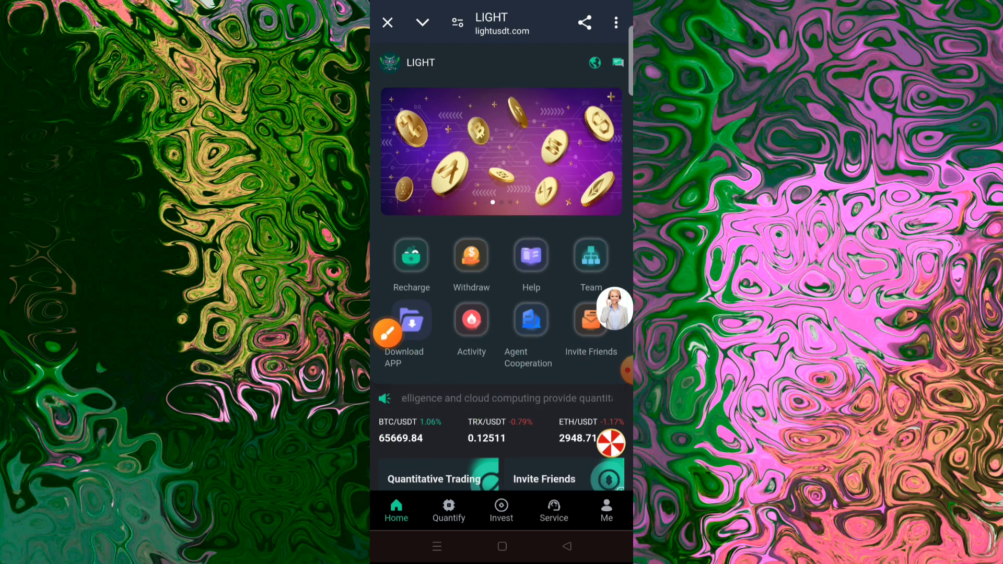
# - Open Recharge with the Quantitative Account selected and scroll to its QR code
pyautogui.click(411, 256)
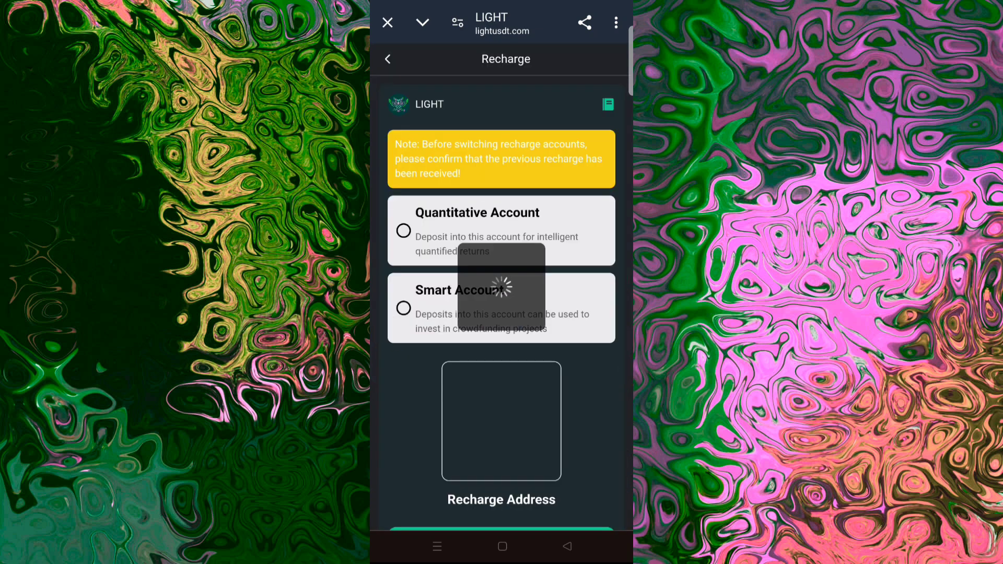
pyautogui.click(388, 333)
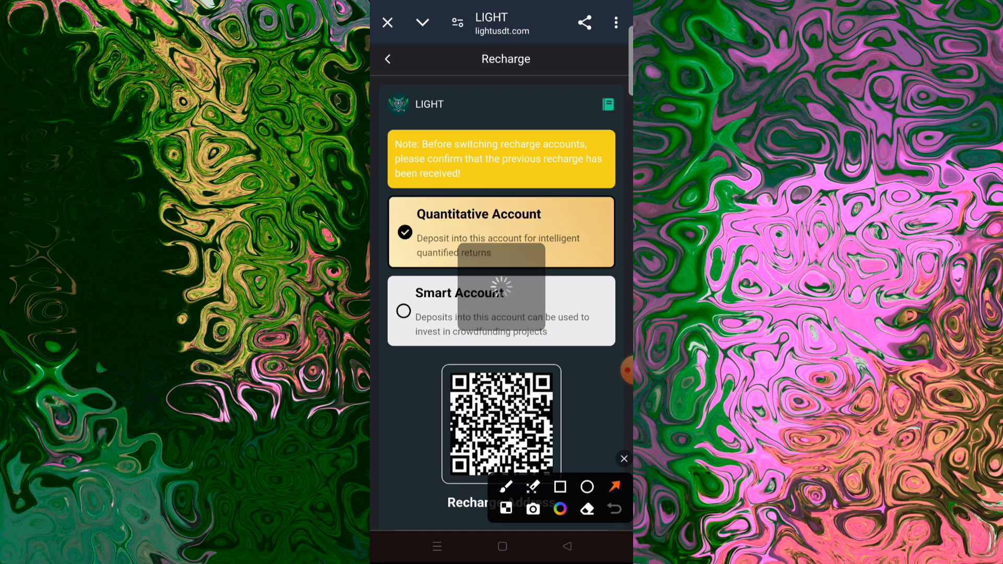
pyautogui.moveTo(497, 146); pyautogui.dragTo(498, 253)
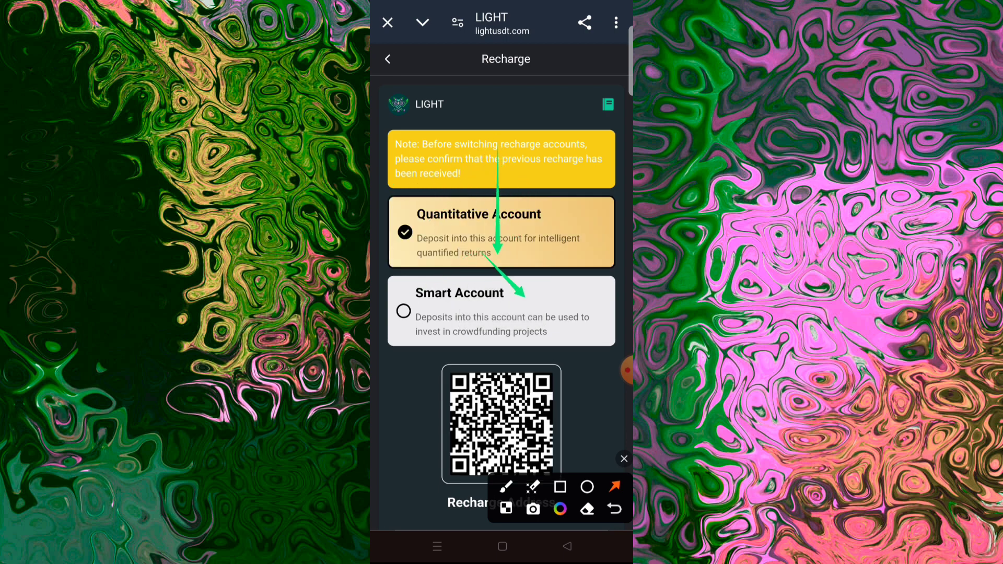
pyautogui.click(623, 460)
pyautogui.scroll(-5, 501, 314)
# - Copy the TRC20 recharge address and paste it into the wallet's Send USDT form
pyautogui.click(388, 333)
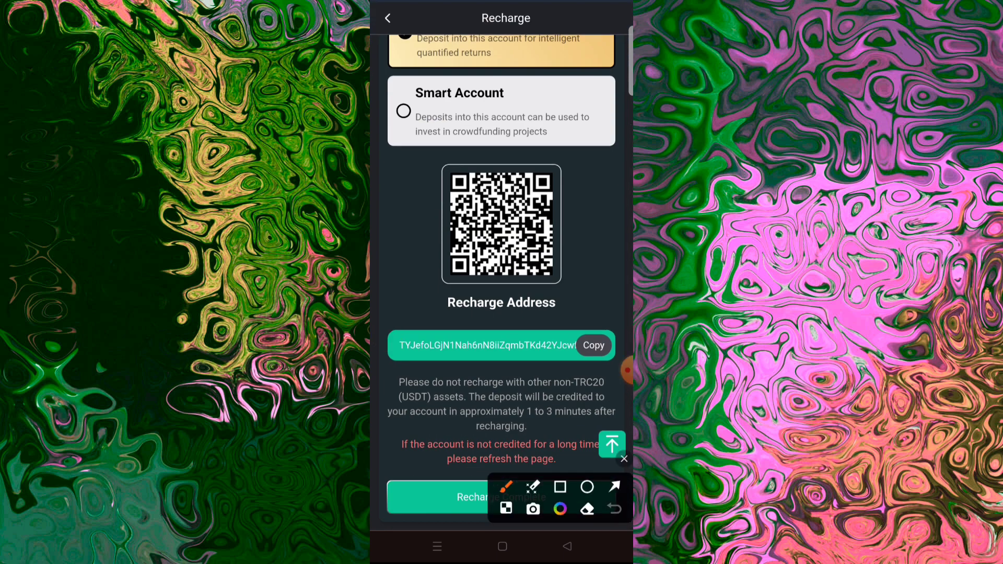
pyautogui.moveTo(435, 159); pyautogui.dragTo(578, 316)
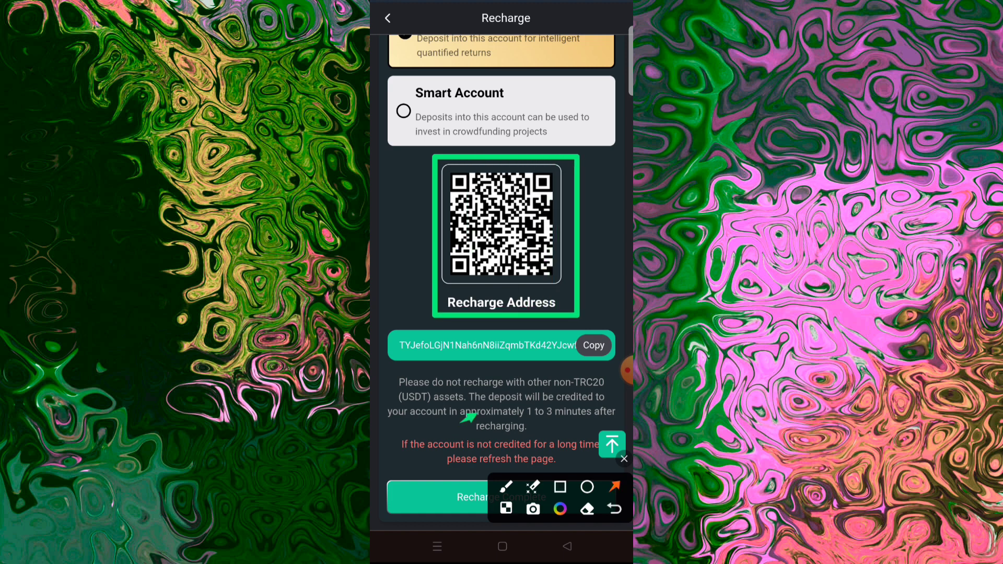
pyautogui.moveTo(469, 417); pyautogui.dragTo(586, 363)
pyautogui.moveTo(548, 420); pyautogui.dragTo(459, 487)
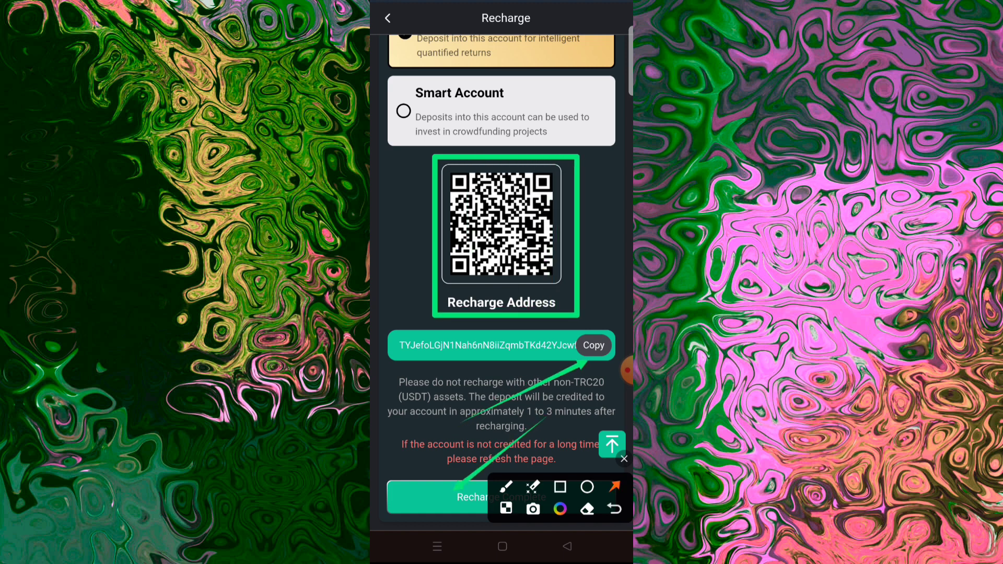
pyautogui.click(625, 370)
pyautogui.click(615, 370)
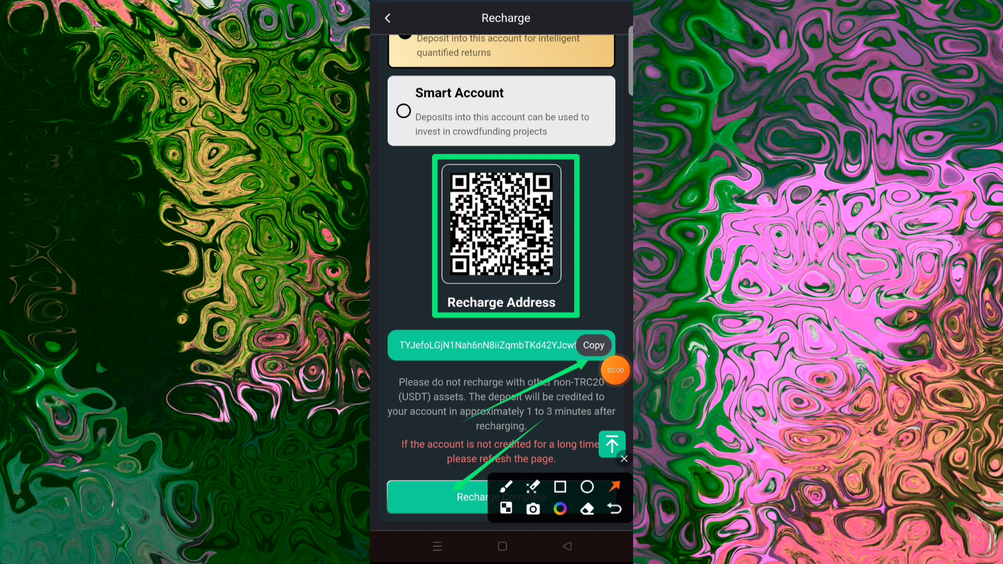
pyautogui.click(624, 460)
# - Send 15 USDT to the pasted LIGHT address and proceed to the transfer review
pyautogui.click(616, 369)
pyautogui.moveTo(454, 262); pyautogui.dragTo(553, 290)
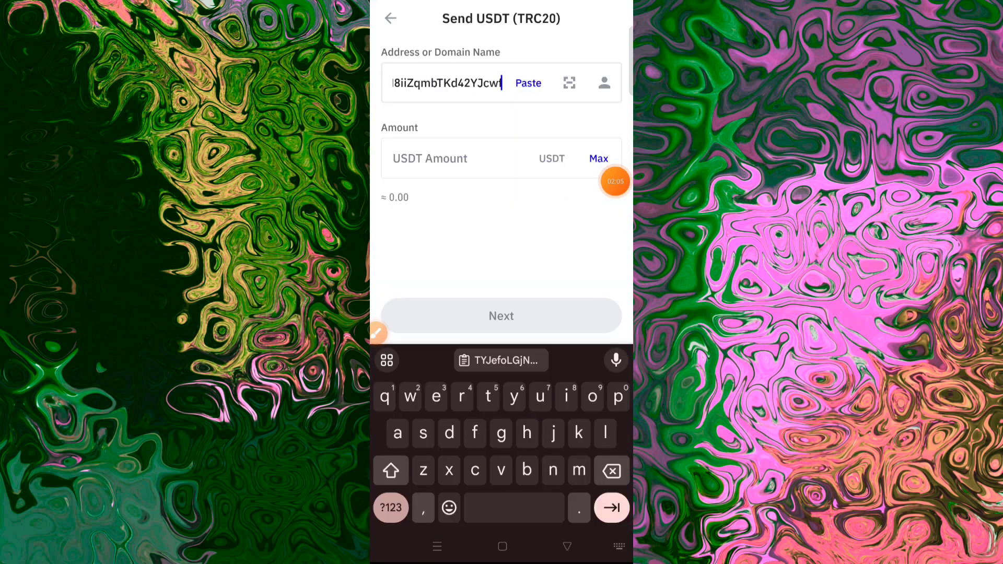
pyautogui.click(405, 400)
pyautogui.click(469, 436)
pyautogui.click(501, 316)
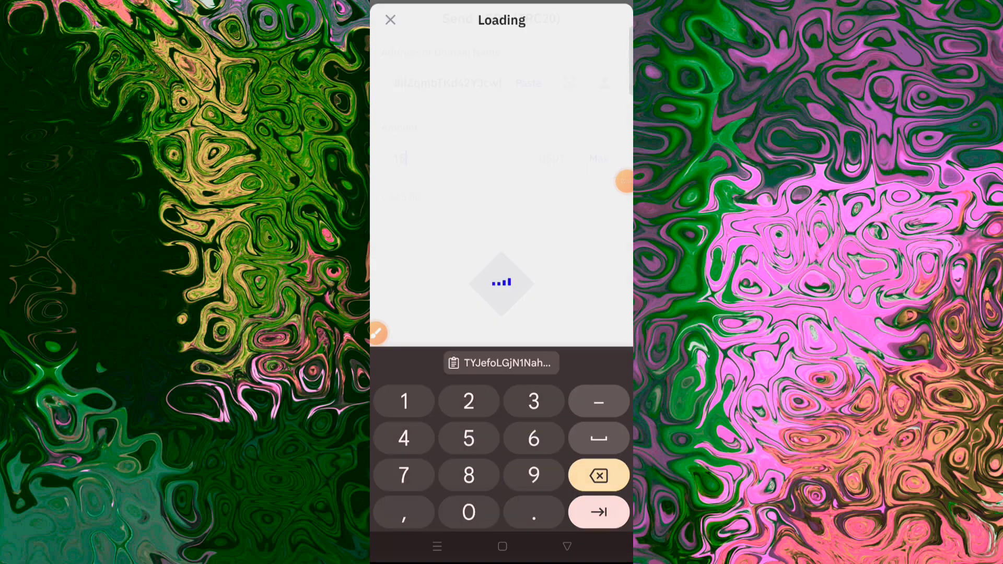
# - Check the 15 USDT transfer confirmation and its 27.3966 TRX network fee
pyautogui.moveTo(465, 258); pyautogui.dragTo(537, 314)
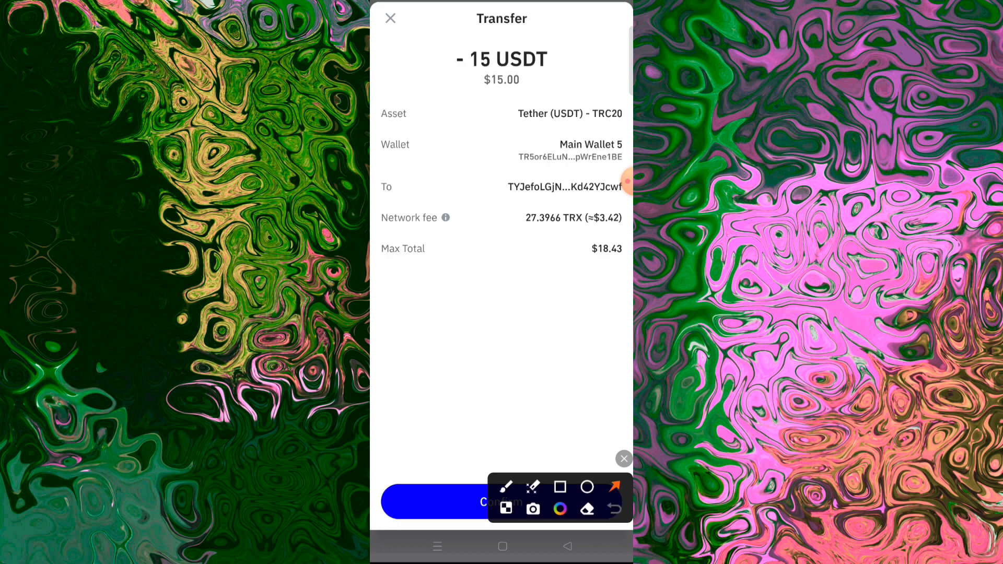
pyautogui.moveTo(529, 16); pyautogui.dragTo(491, 79)
pyautogui.moveTo(459, 114)
pyautogui.mouseDown()
pyautogui.moveTo(583, 103)
pyautogui.moveTo(558, 138)
pyautogui.mouseUp()
pyautogui.moveTo(386, 184); pyautogui.dragTo(572, 181)
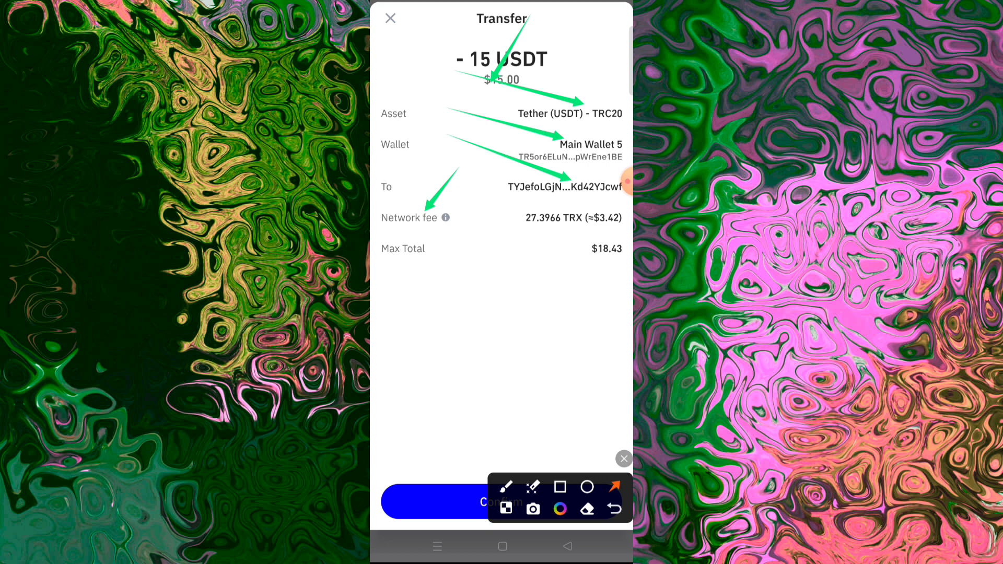
pyautogui.moveTo(575, 217); pyautogui.dragTo(597, 210)
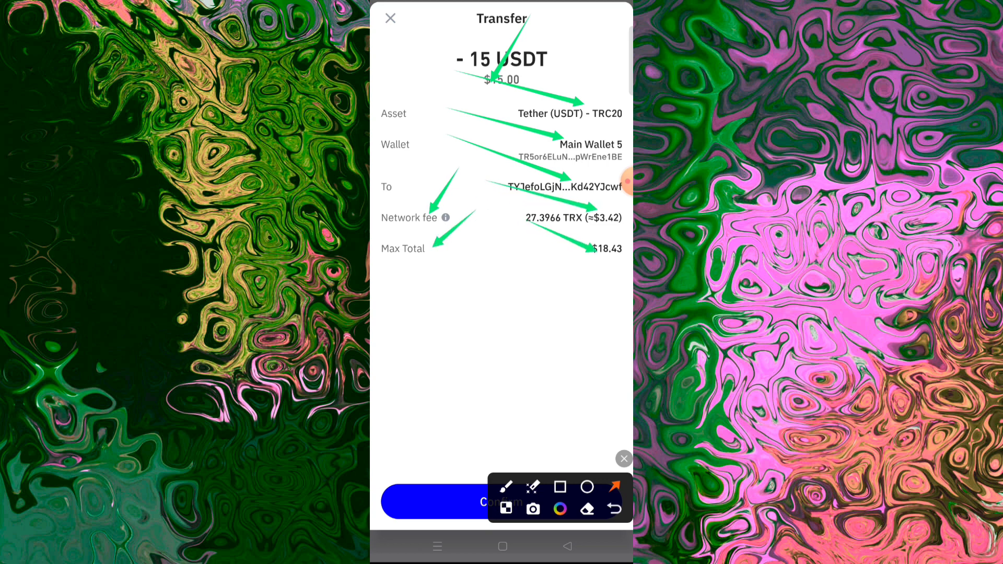
pyautogui.moveTo(549, 415); pyautogui.dragTo(510, 502)
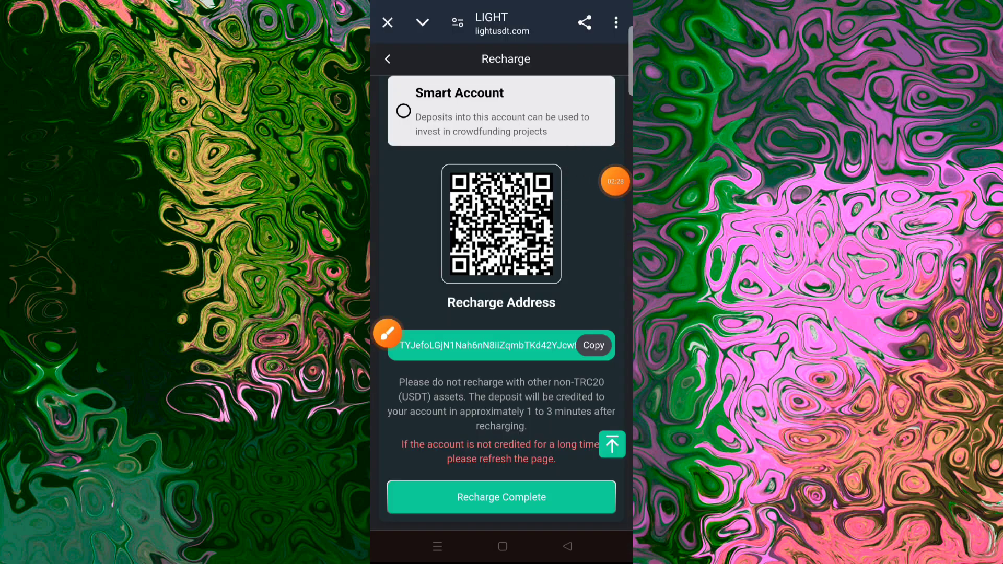
# - Switch the recharge account from Quantitative Account to Smart Account
pyautogui.click(386, 333)
pyautogui.click(385, 333)
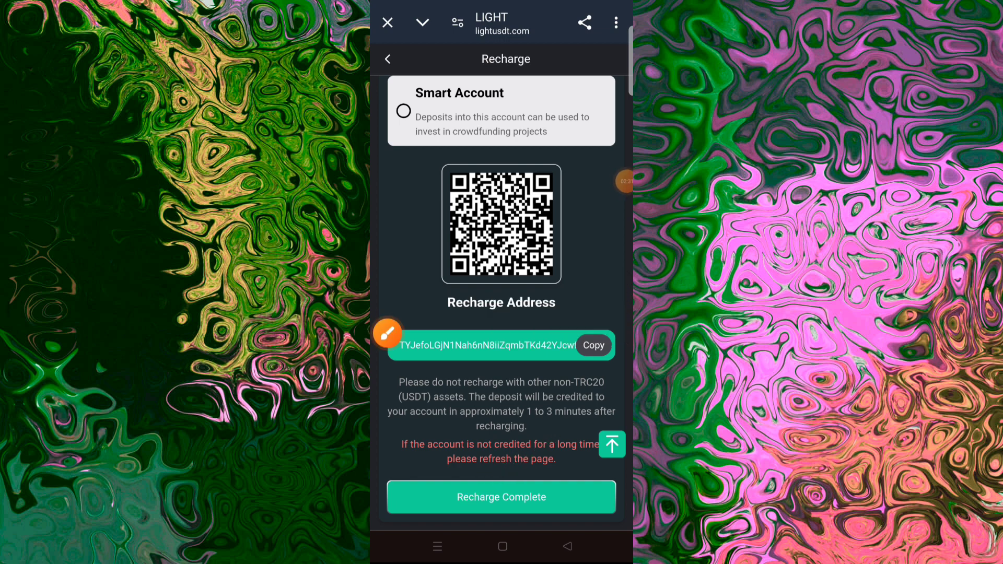
pyautogui.click(386, 333)
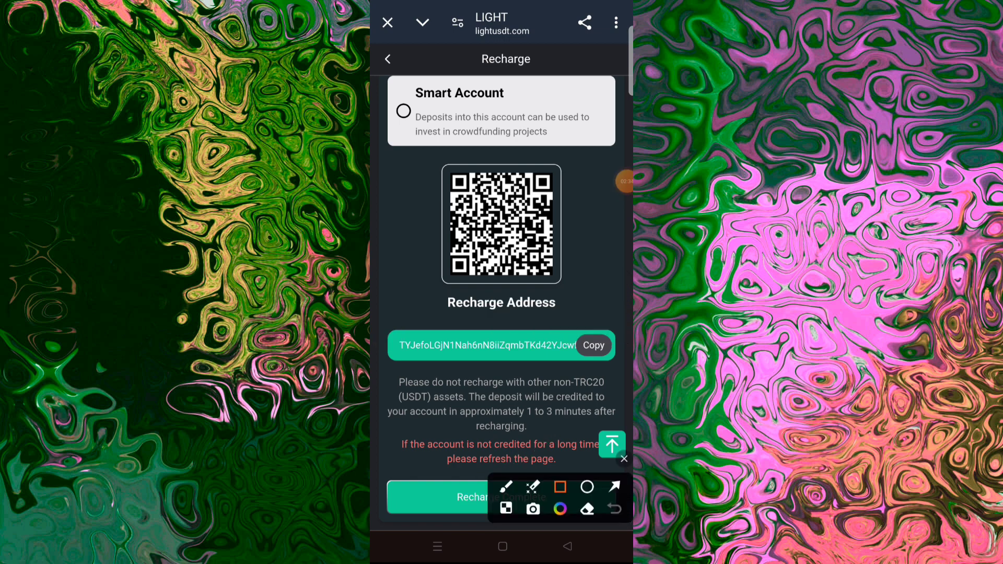
pyautogui.click(624, 459)
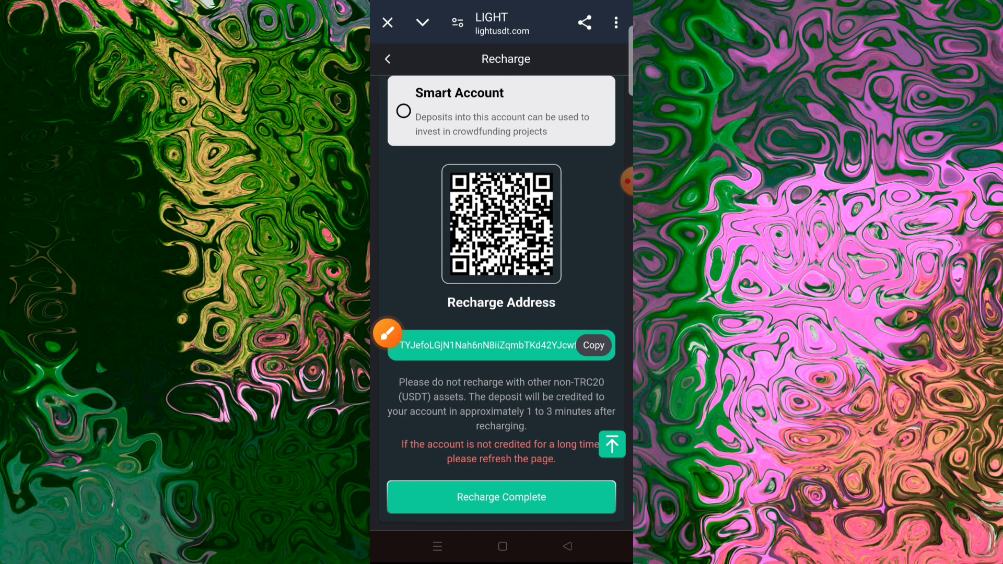
pyautogui.scroll(5, 502, 314)
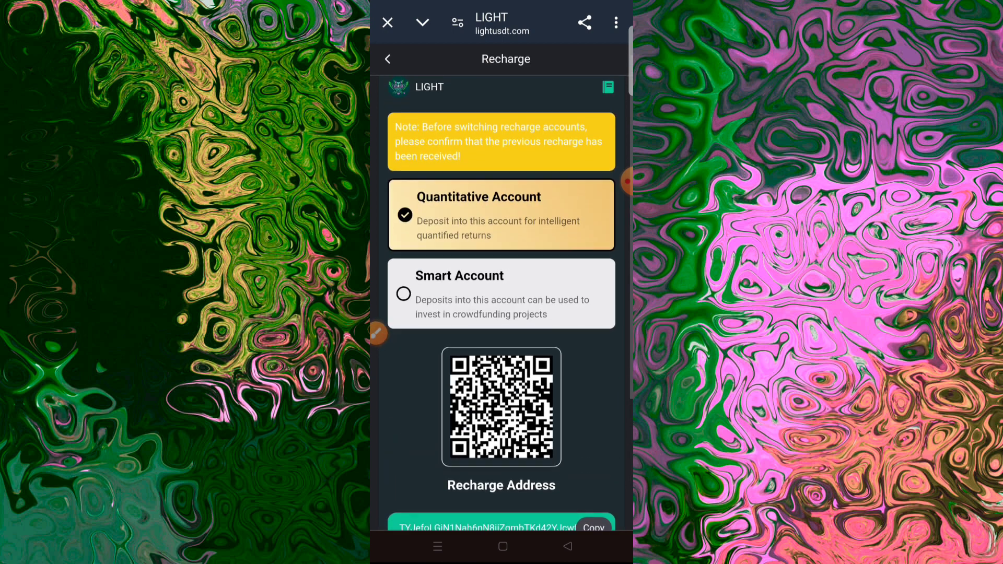
pyautogui.click(501, 294)
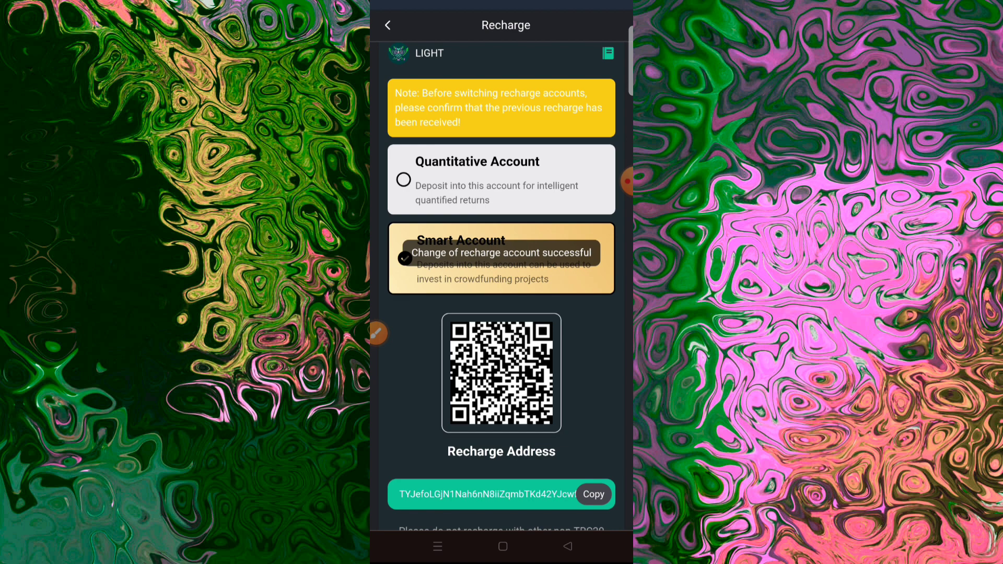
pyautogui.scroll(-5, 501, 314)
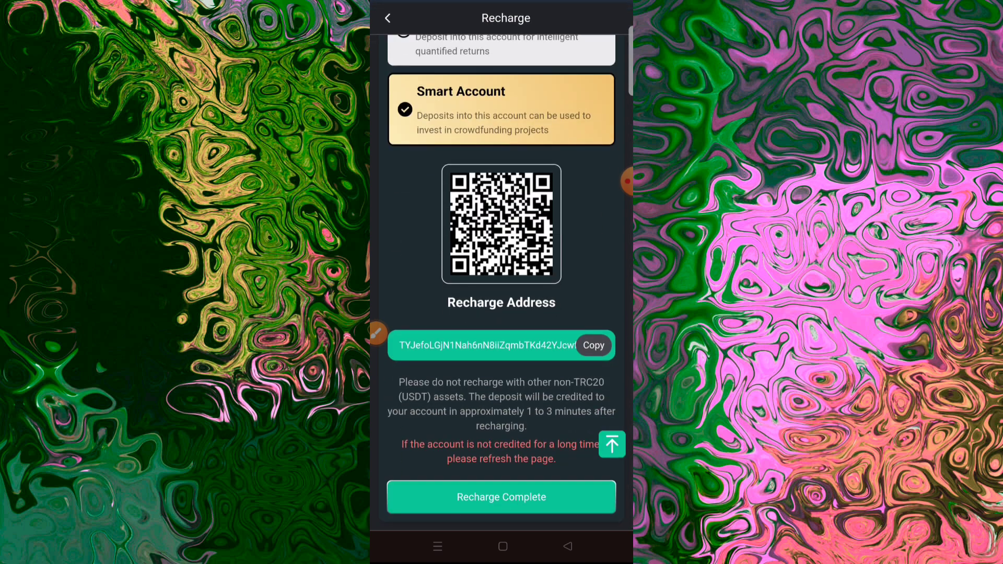
# - Mark the recharge complete and check the success message
pyautogui.click(501, 496)
pyautogui.click(376, 334)
pyautogui.moveTo(448, 257); pyautogui.dragTo(568, 278)
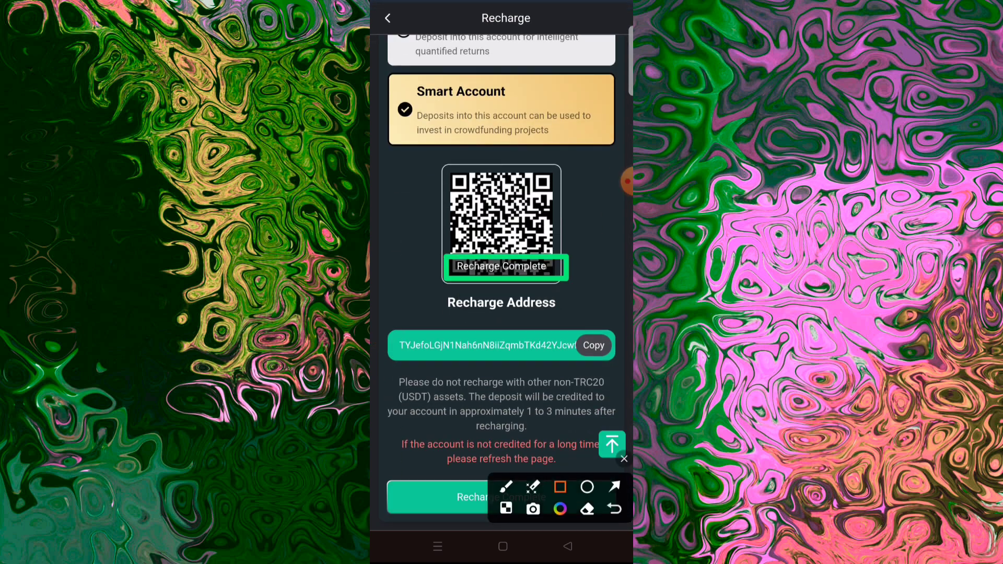
pyautogui.click(624, 458)
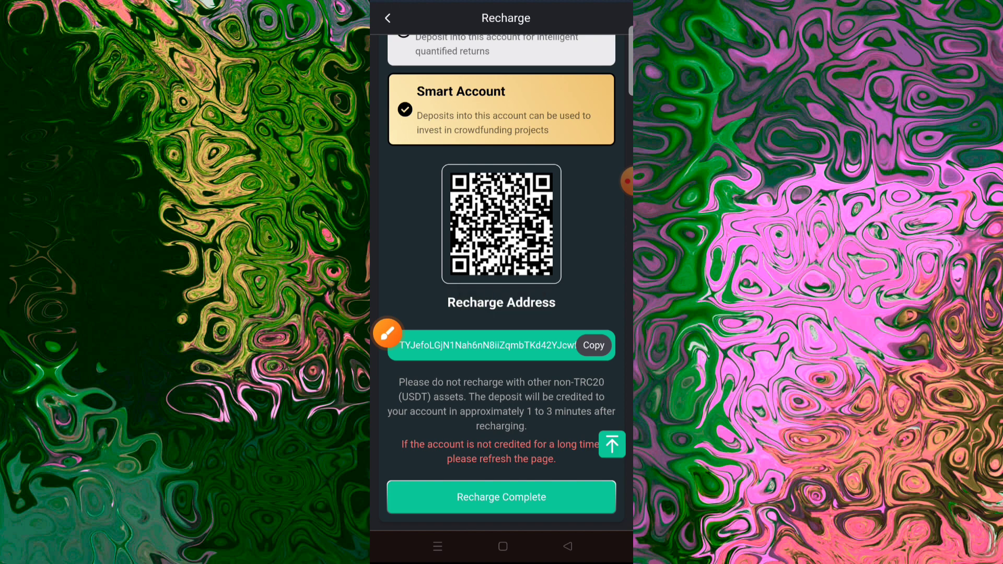
# - Return to the home page and open the Quantify page
pyautogui.click(387, 17)
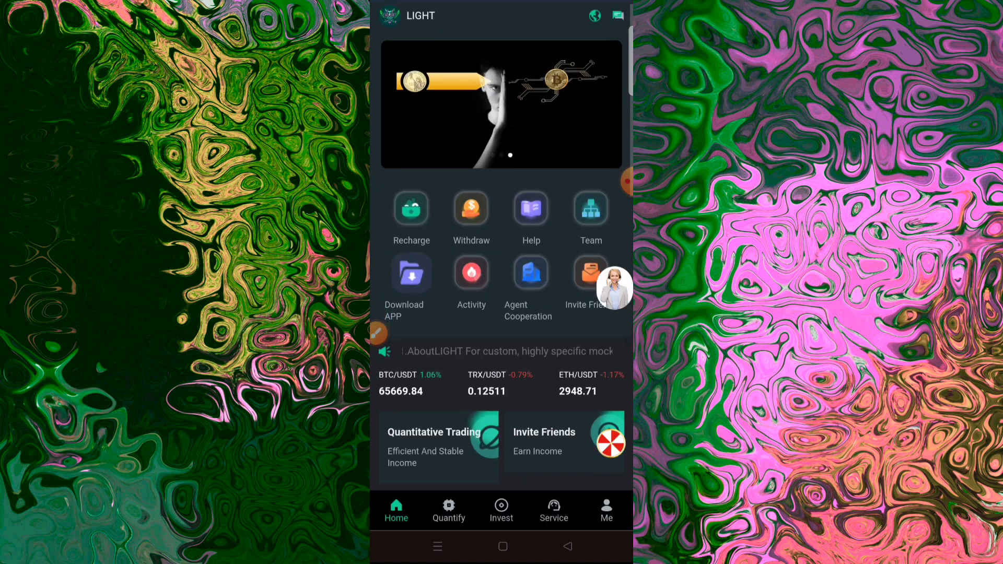
pyautogui.scroll(-3, 502, 235)
pyautogui.click(388, 334)
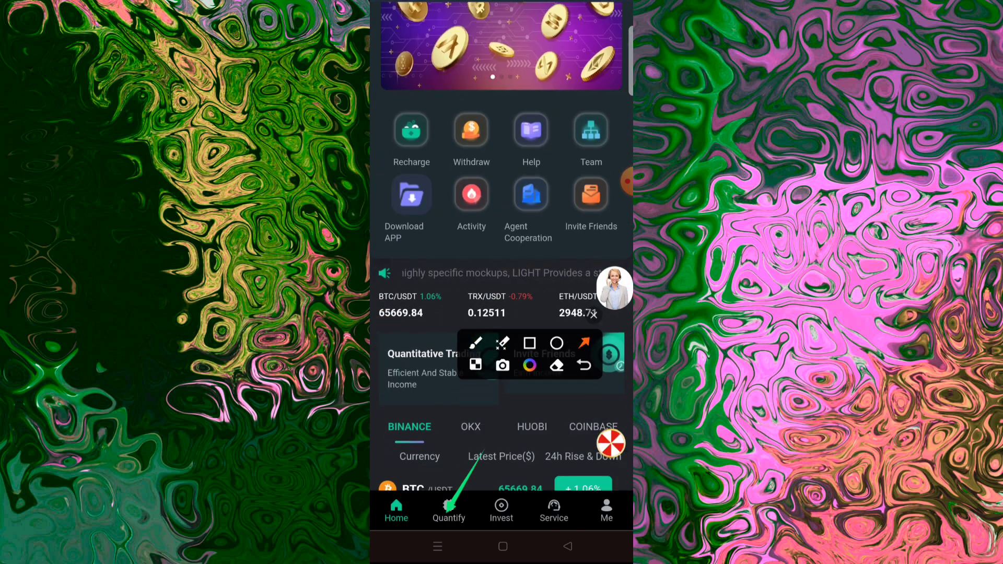
pyautogui.click(597, 382)
pyautogui.click(448, 510)
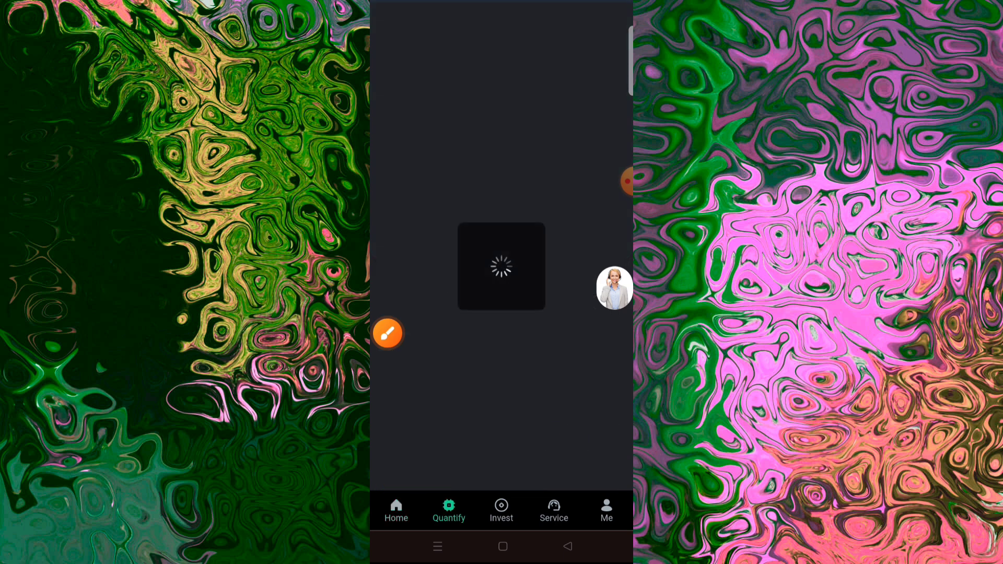
# - Mark up the Quantify page's account figures before starting
pyautogui.click(387, 333)
pyautogui.click(561, 487)
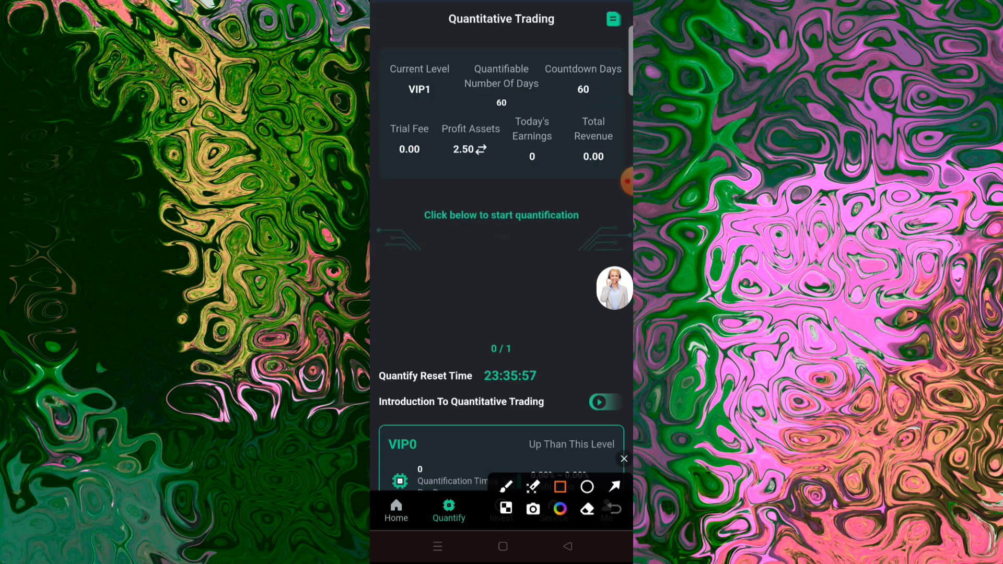
pyautogui.moveTo(377, 45); pyautogui.dragTo(396, 97)
pyautogui.click(615, 510)
pyautogui.click(623, 459)
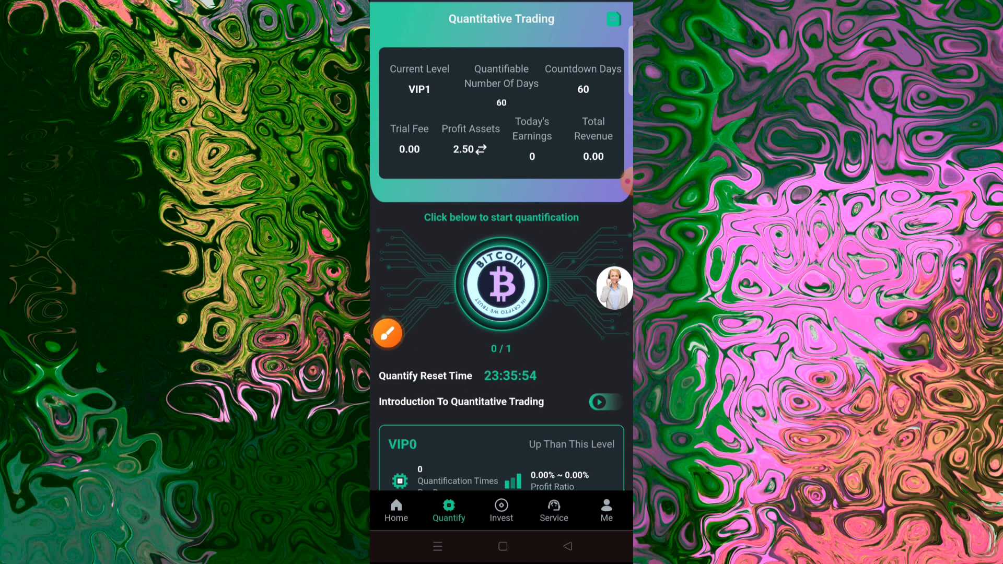
pyautogui.click(387, 333)
pyautogui.click(614, 486)
pyautogui.moveTo(448, 50); pyautogui.dragTo(414, 89)
pyautogui.moveTo(538, 50); pyautogui.dragTo(494, 93)
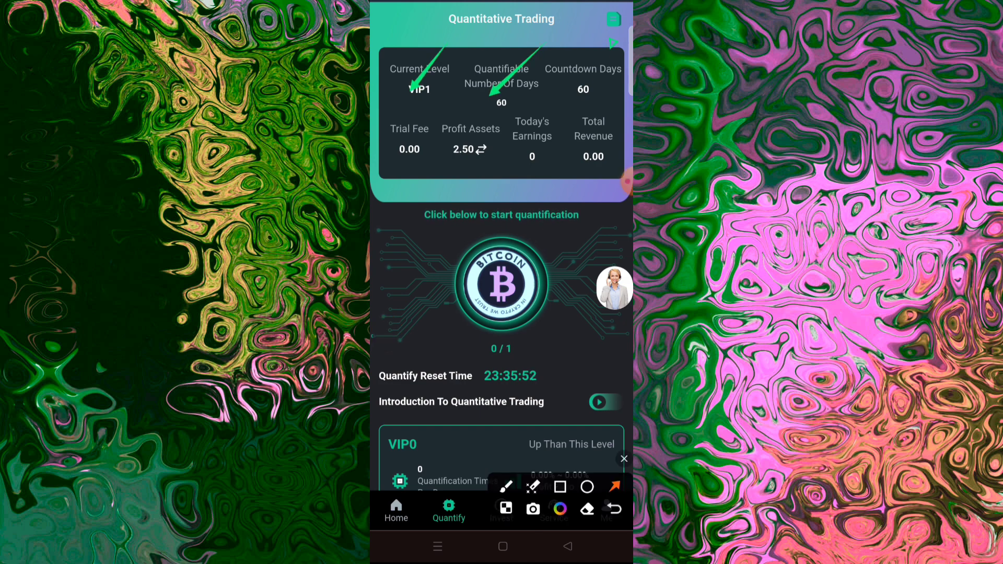
pyautogui.moveTo(609, 50); pyautogui.dragTo(579, 91)
pyautogui.moveTo(460, 88); pyautogui.dragTo(406, 147)
pyautogui.moveTo(521, 105); pyautogui.dragTo(470, 147)
pyautogui.moveTo(562, 102); pyautogui.dragTo(523, 155)
pyautogui.moveTo(615, 111); pyautogui.dragTo(580, 164)
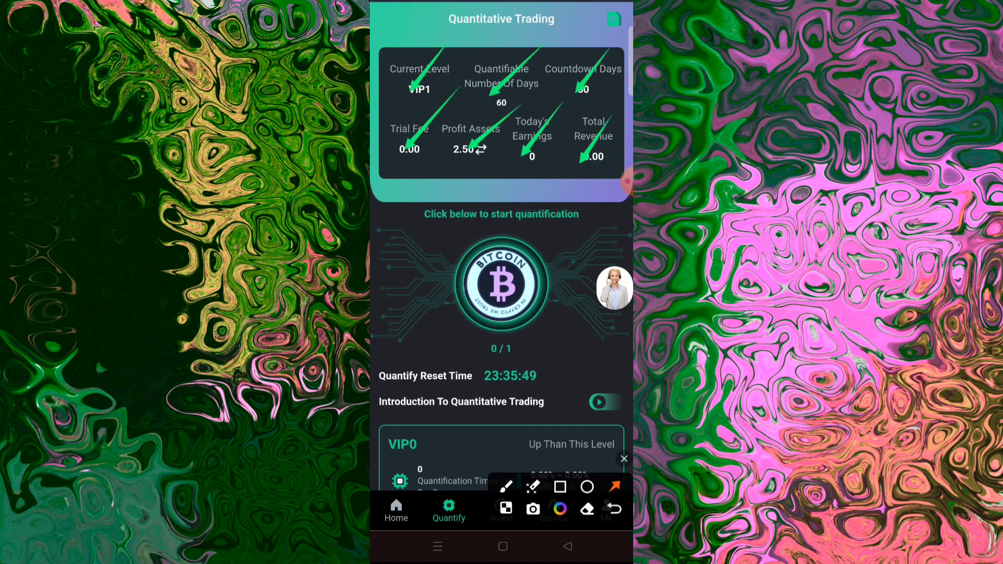
pyautogui.moveTo(434, 375); pyautogui.dragTo(495, 320)
# - Start today's quantification and highlight the resulting 4.4100 USDT earnings
pyautogui.click(615, 510)
pyautogui.click(507, 487)
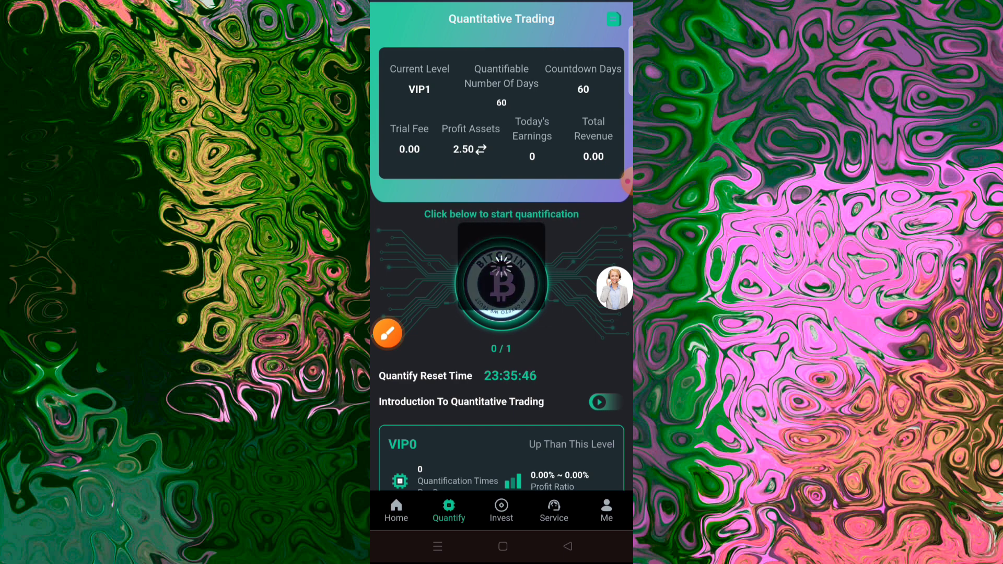
pyautogui.click(501, 282)
pyautogui.click(560, 487)
pyautogui.moveTo(454, 255); pyautogui.dragTo(555, 282)
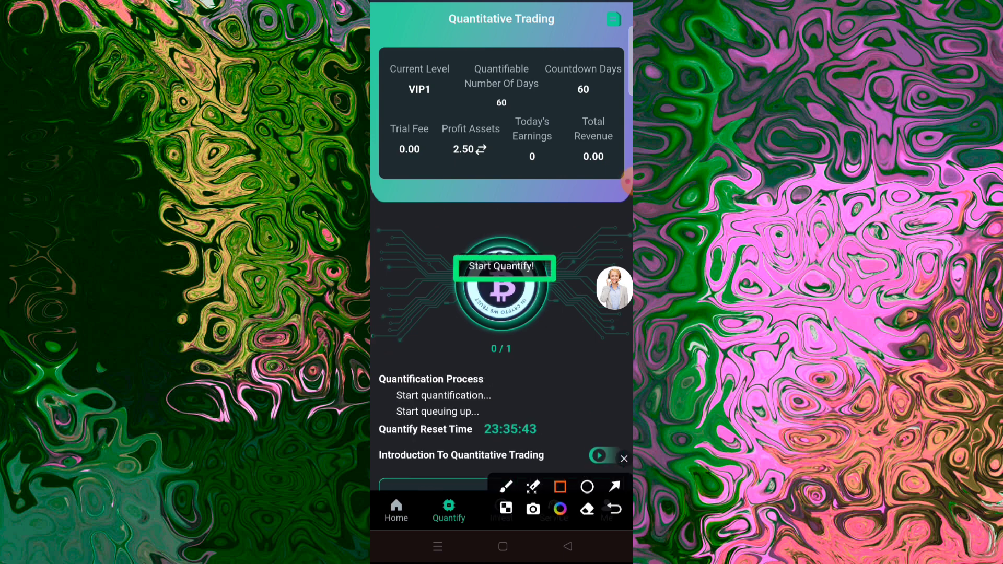
pyautogui.click(624, 458)
pyautogui.scroll(-3, 501, 314)
pyautogui.scroll(-3, 502, 313)
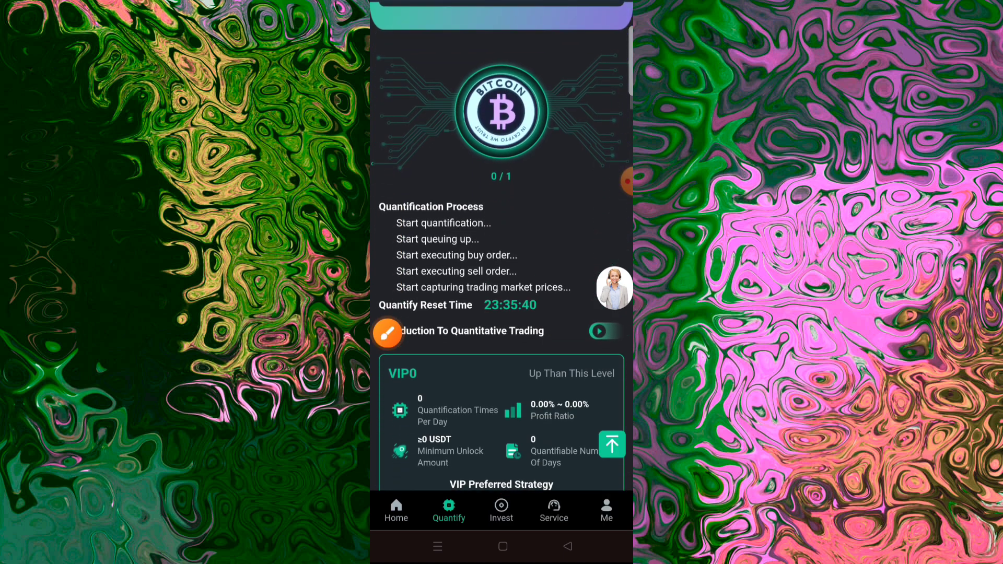
pyautogui.scroll(-2, 501, 314)
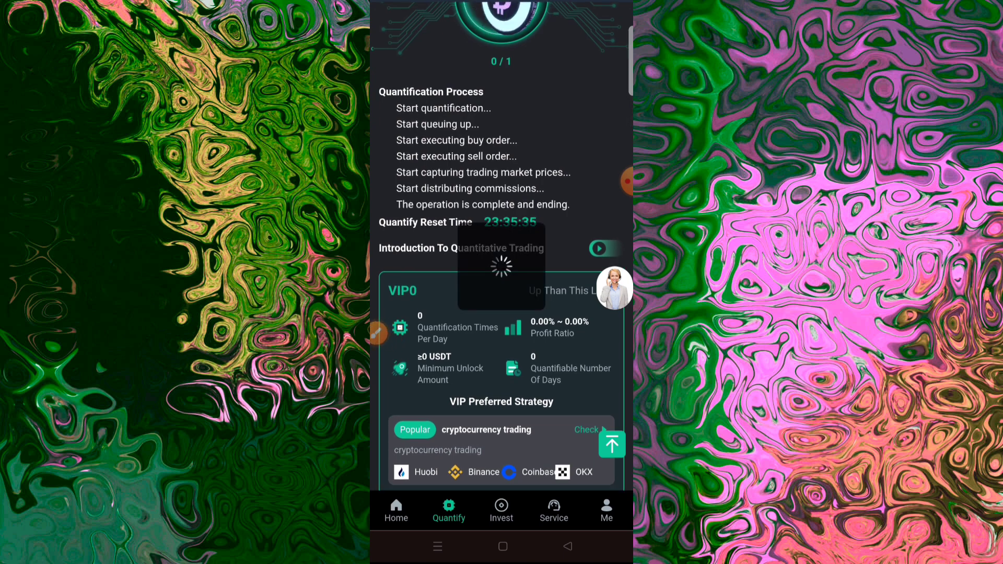
pyautogui.moveTo(435, 263); pyautogui.dragTo(584, 311)
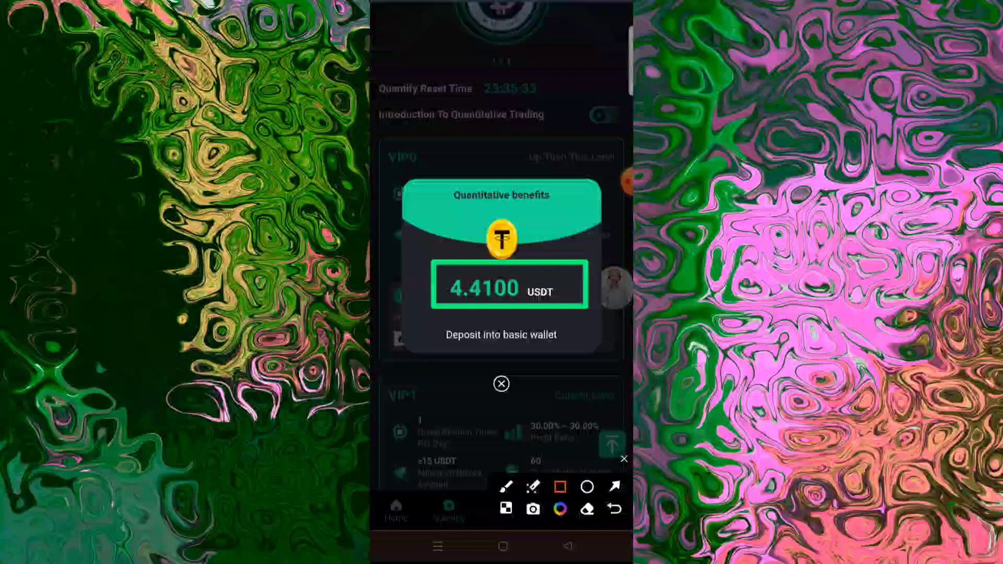
# - Dismiss the earnings popup and review VIP2's heading and quantification times
pyautogui.click(624, 458)
pyautogui.click(501, 384)
pyautogui.scroll(-5, 501, 313)
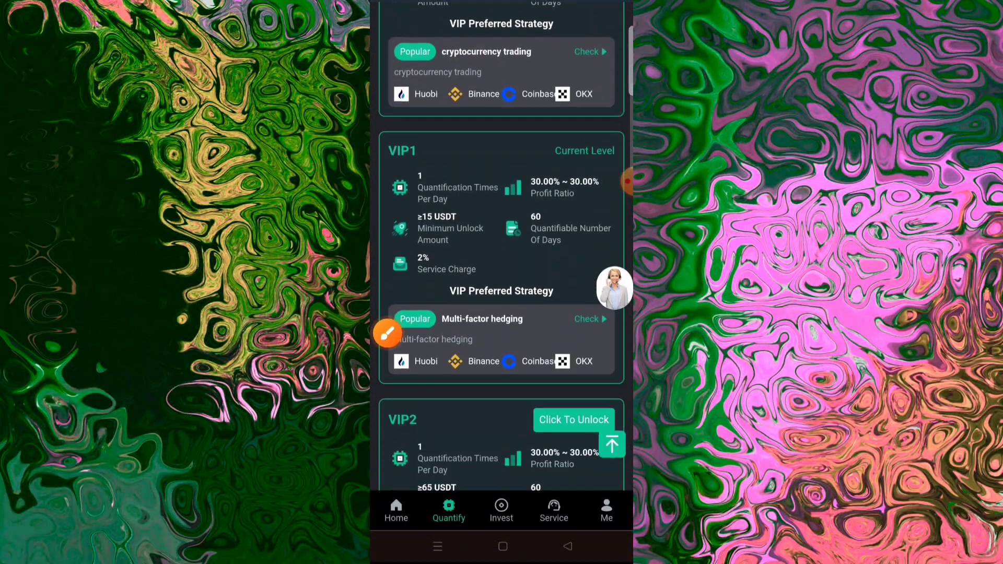
pyautogui.scroll(-1, 501, 313)
pyautogui.click(387, 334)
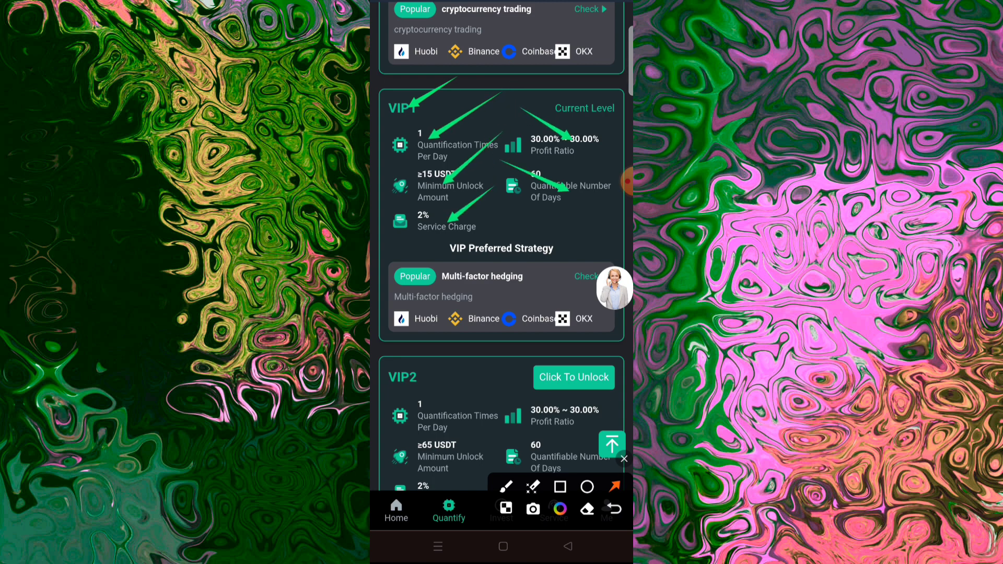
pyautogui.scroll(-8, 501, 313)
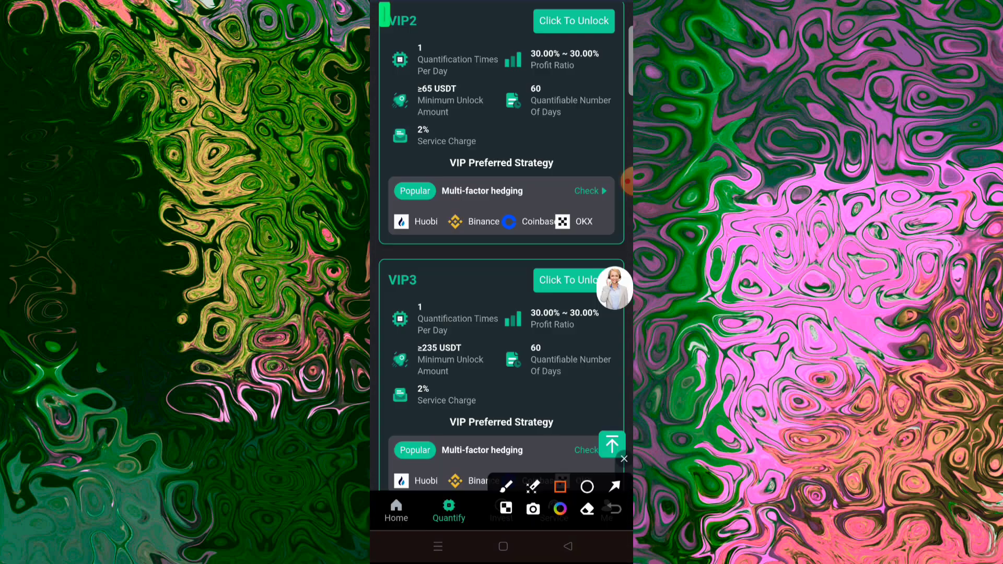
pyautogui.moveTo(386, 11); pyautogui.dragTo(615, 42)
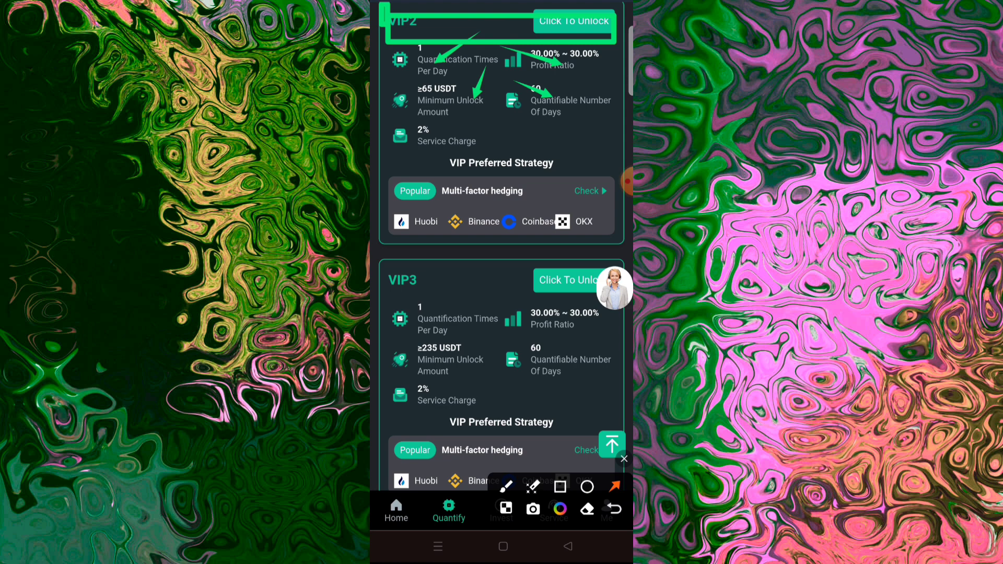
pyautogui.moveTo(502, 275); pyautogui.dragTo(466, 312)
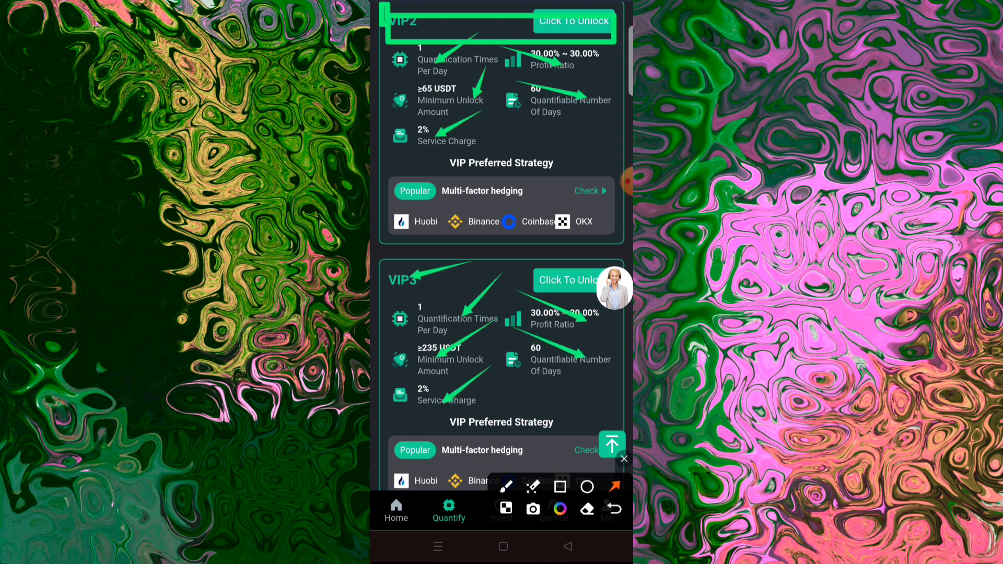
pyautogui.click(624, 459)
pyautogui.scroll(-8, 502, 314)
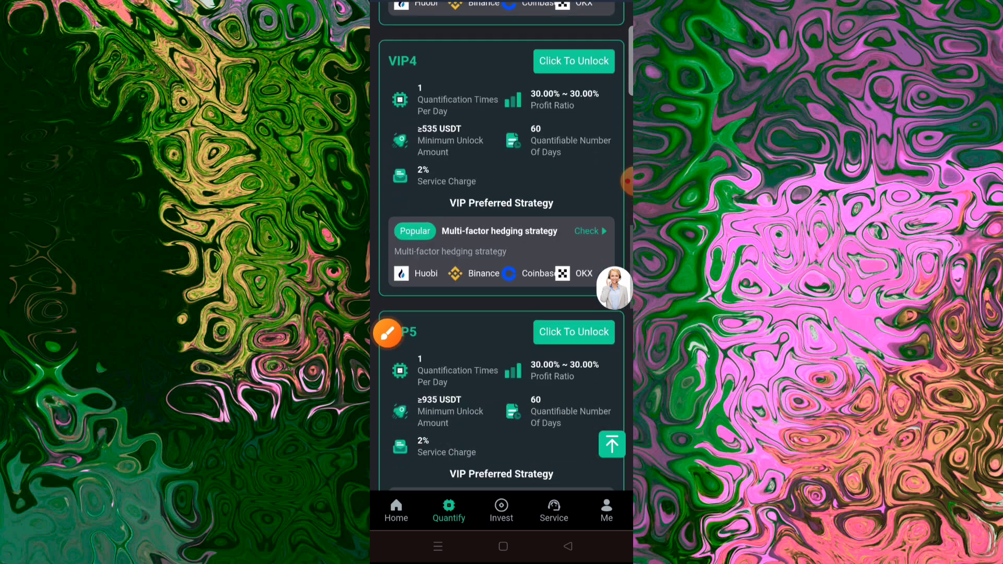
# - Review the VIP4 unlock amount and the VIP5 and VIP10 requirements
pyautogui.click(559, 487)
pyautogui.moveTo(384, 38); pyautogui.dragTo(623, 83)
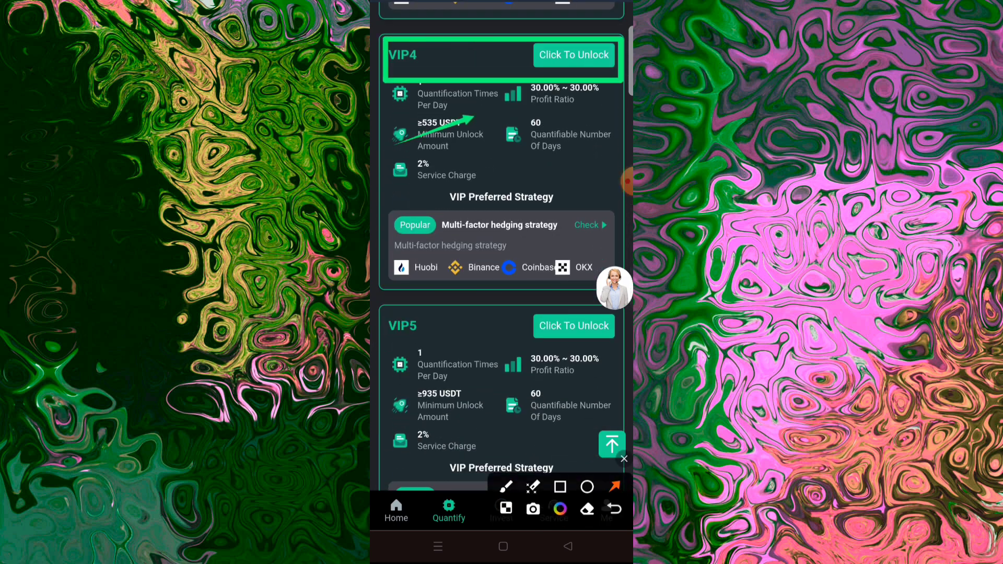
pyautogui.moveTo(470, 117)
pyautogui.mouseDown()
pyautogui.moveTo(539, 244)
pyautogui.moveTo(461, 294)
pyautogui.mouseUp()
pyautogui.moveTo(382, 306); pyautogui.dragTo(620, 346)
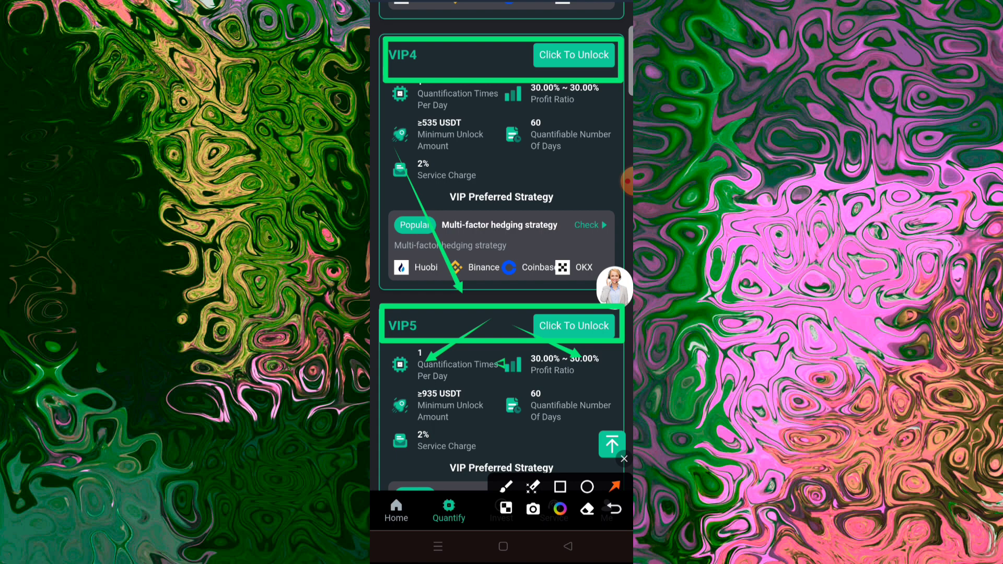
pyautogui.moveTo(497, 363); pyautogui.dragTo(474, 405)
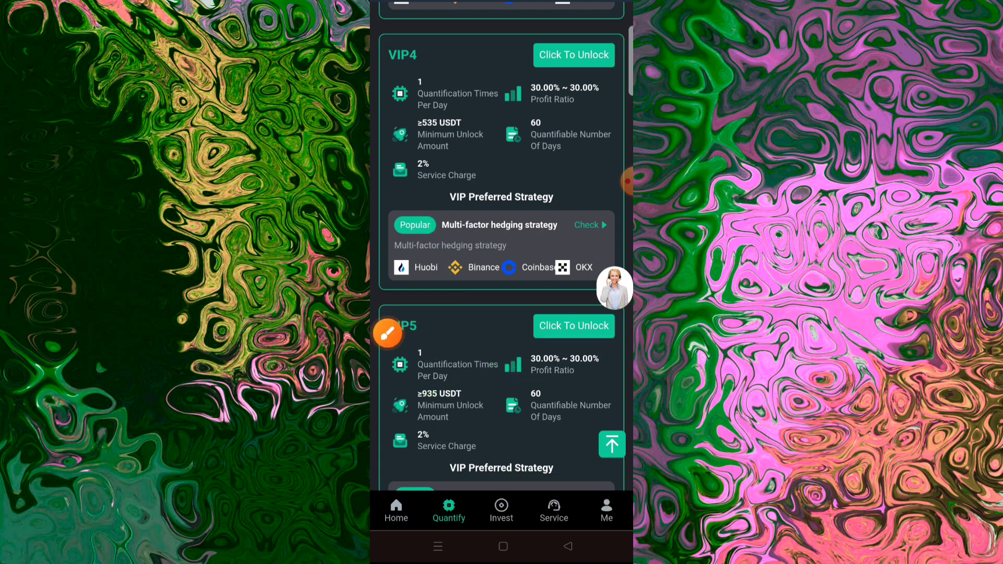
pyautogui.scroll(-10, 501, 282)
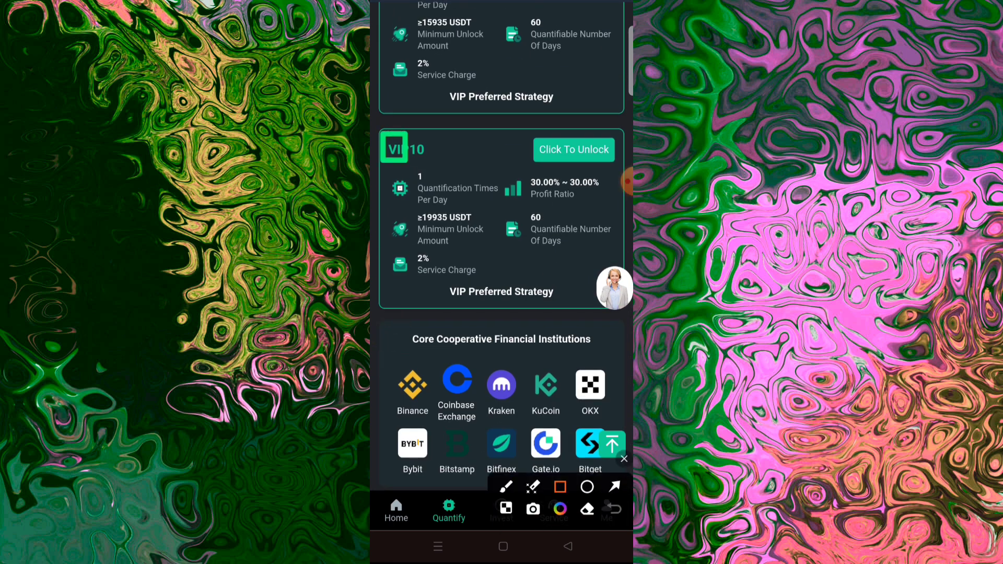
pyautogui.moveTo(382, 132); pyautogui.dragTo(619, 168)
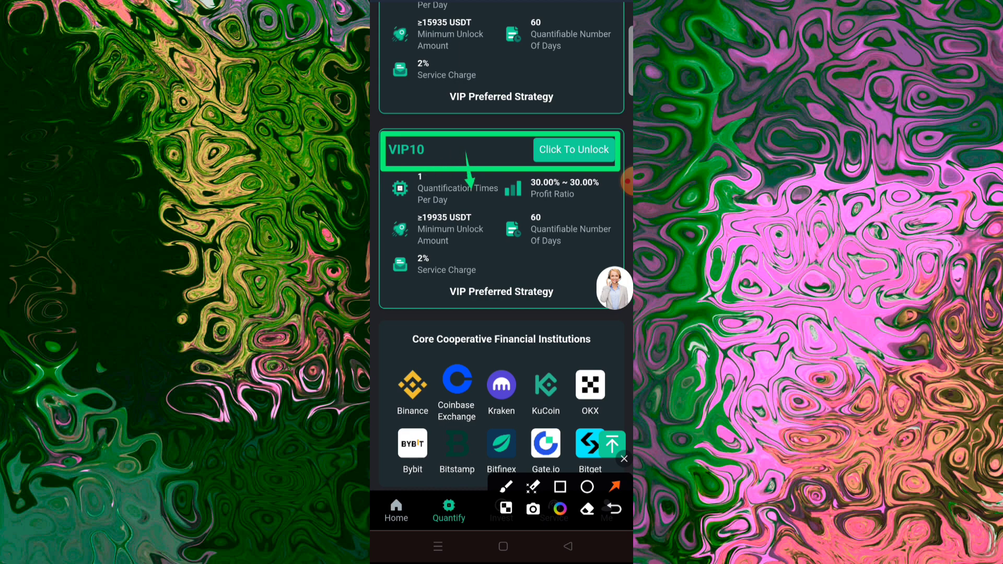
pyautogui.moveTo(482, 196); pyautogui.dragTo(455, 232)
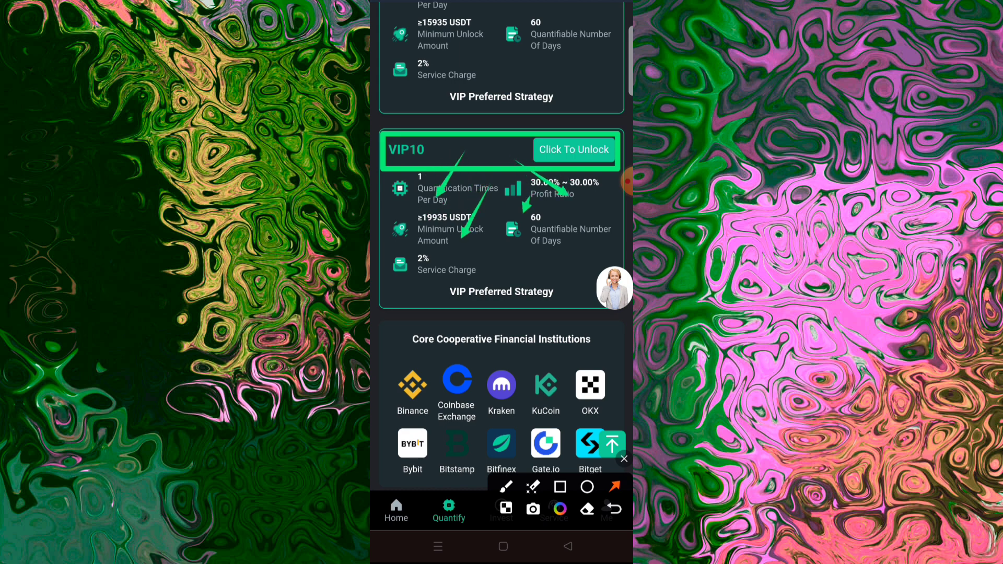
pyautogui.click(623, 459)
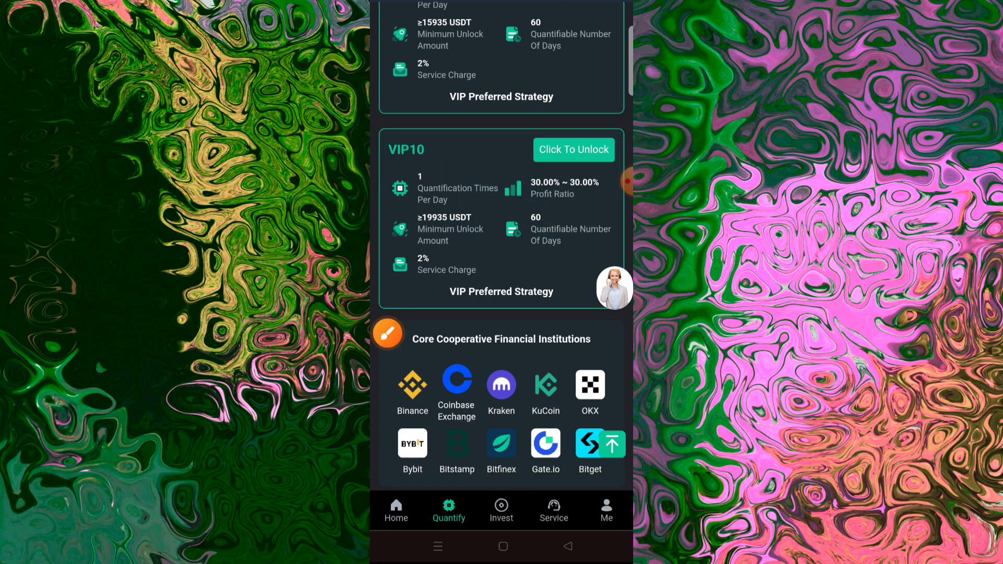
# - Go back to the home page and close the latest announcement
pyautogui.click(396, 509)
pyautogui.click(497, 405)
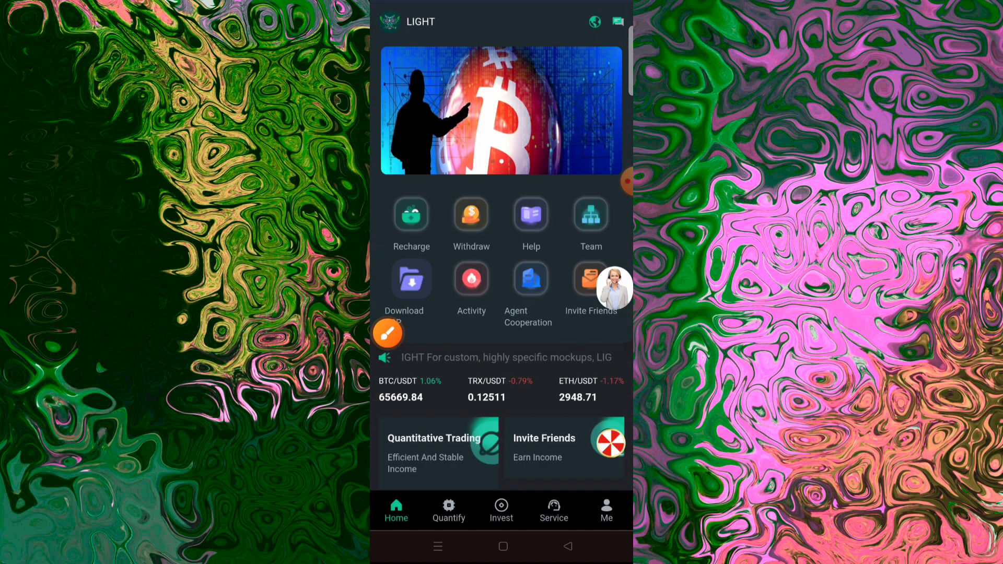
pyautogui.click(388, 333)
pyautogui.moveTo(519, 435); pyautogui.dragTo(520, 352)
# - Open the investment plans and box the Smart investment section
pyautogui.moveTo(513, 451); pyautogui.dragTo(513, 501)
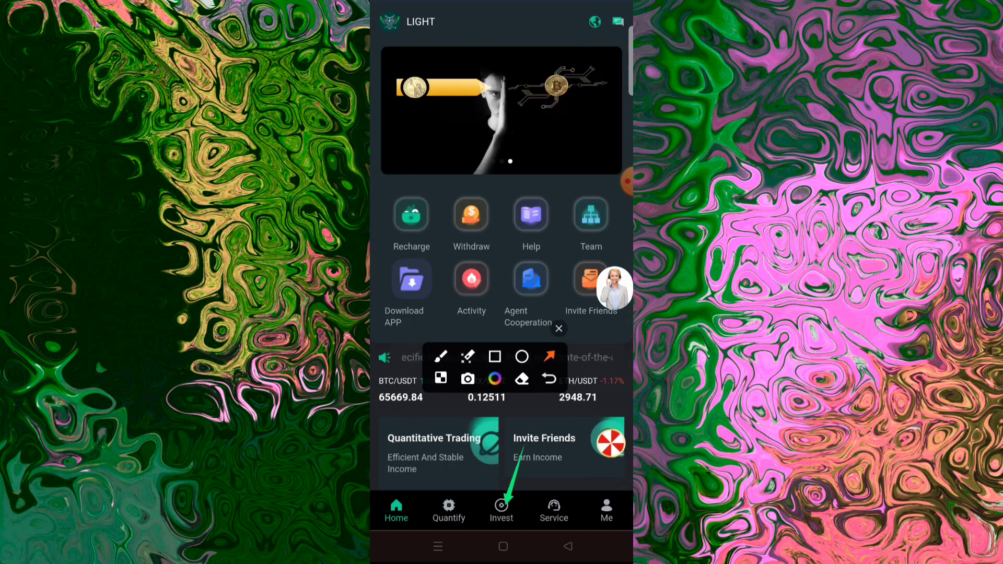
pyautogui.click(583, 353)
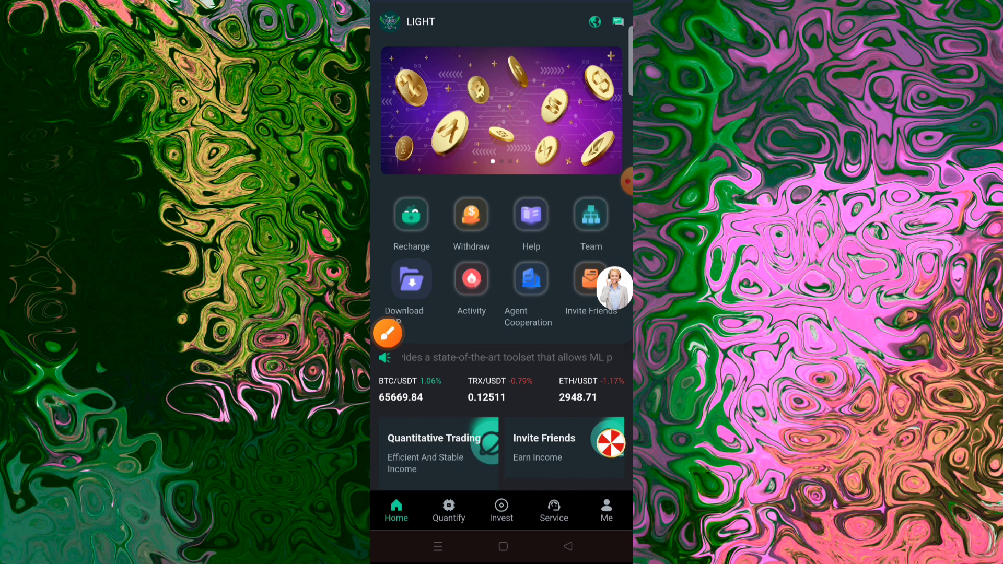
pyautogui.click(502, 509)
pyautogui.click(387, 333)
pyautogui.click(560, 488)
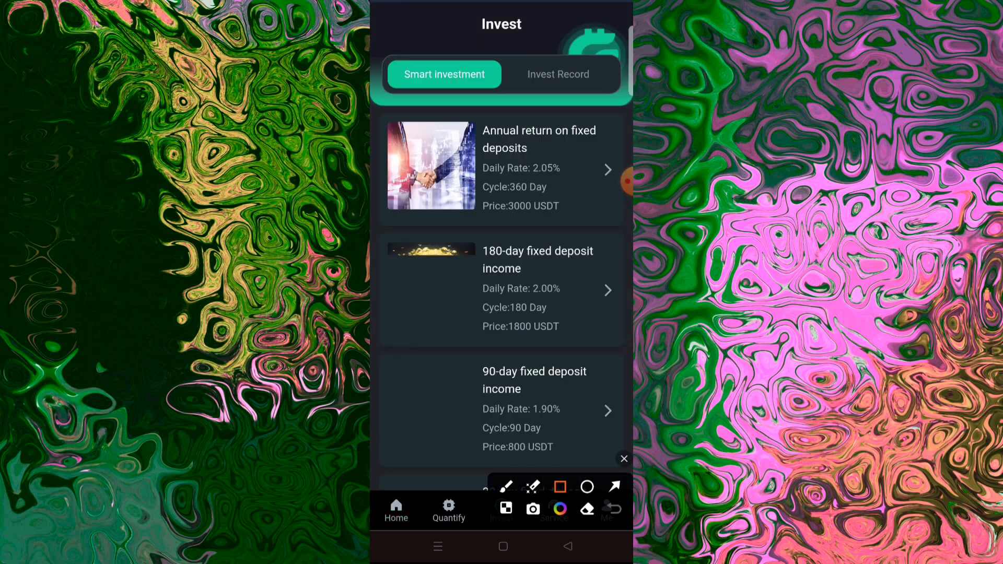
pyautogui.moveTo(388, 59)
pyautogui.mouseDown()
pyautogui.moveTo(556, 94)
pyautogui.moveTo(607, 94)
pyautogui.moveTo(517, 157)
pyautogui.mouseUp()
pyautogui.click(615, 487)
# - Review the 360-day, 180-day and 90-day plans' cycles and prices
pyautogui.moveTo(584, 141); pyautogui.dragTo(508, 180)
pyautogui.moveTo(580, 176); pyautogui.dragTo(561, 187)
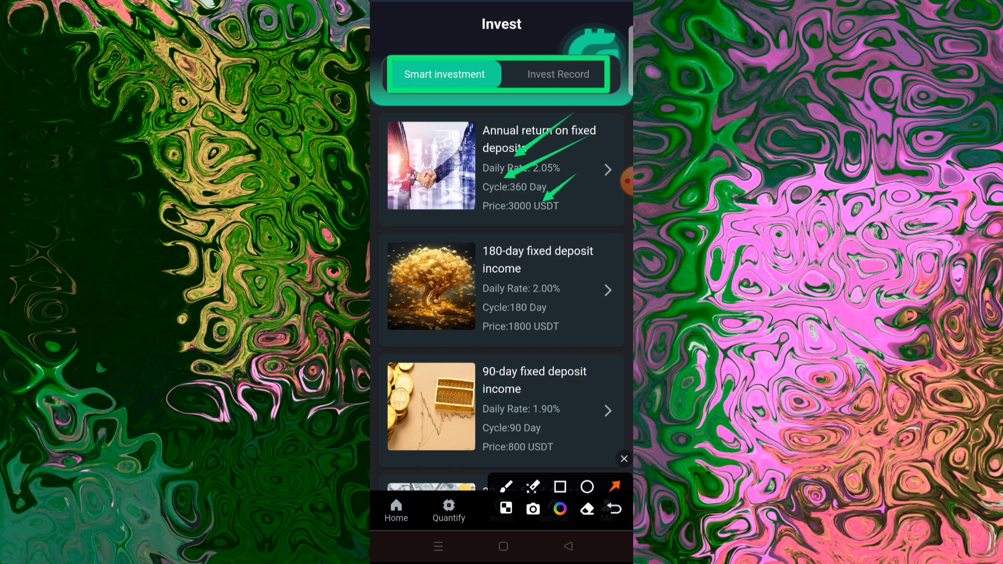
pyautogui.moveTo(494, 242); pyautogui.dragTo(502, 265)
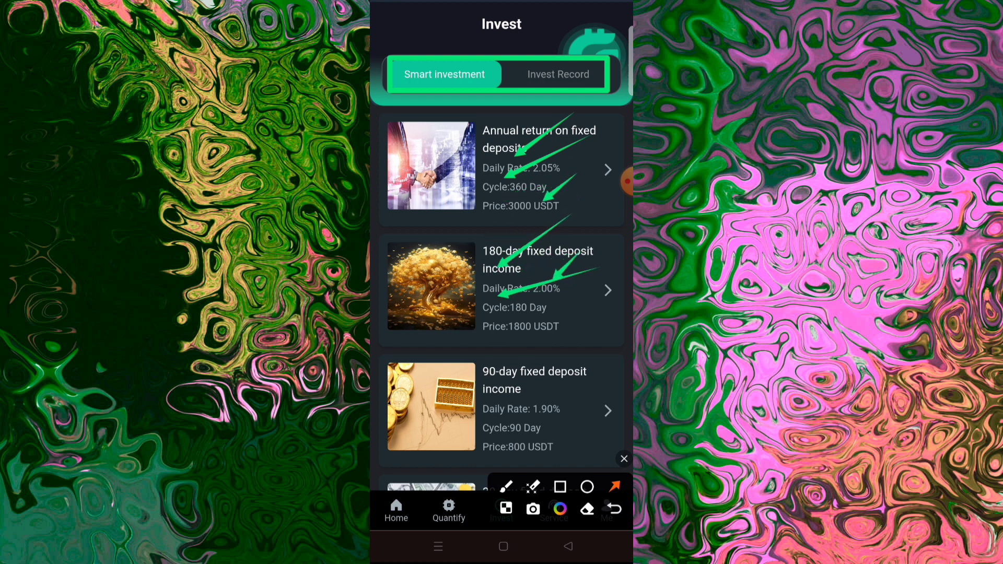
pyautogui.moveTo(596, 273); pyautogui.dragTo(541, 304)
pyautogui.moveTo(573, 345); pyautogui.dragTo(522, 385)
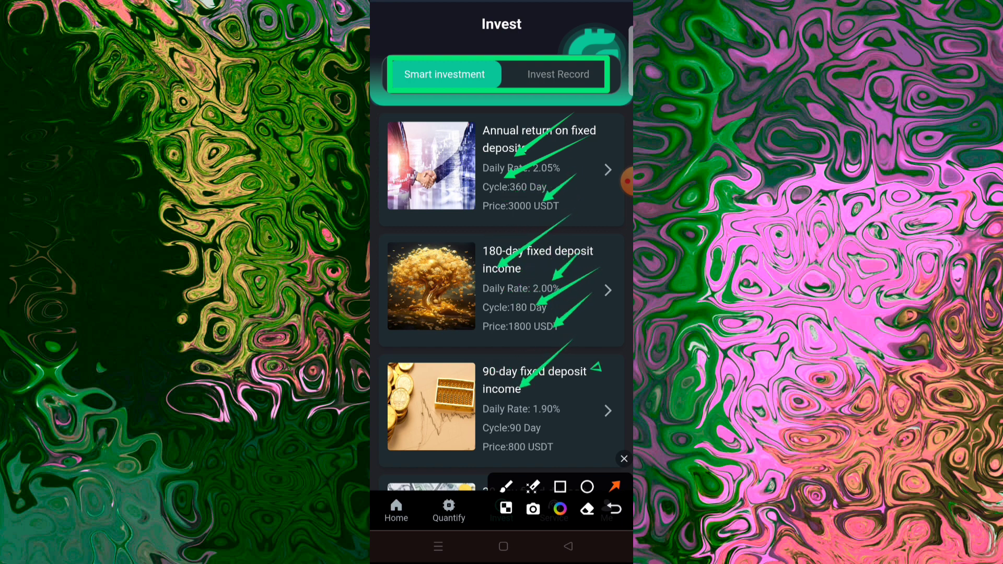
pyautogui.moveTo(592, 392); pyautogui.dragTo(541, 427)
pyautogui.click(587, 509)
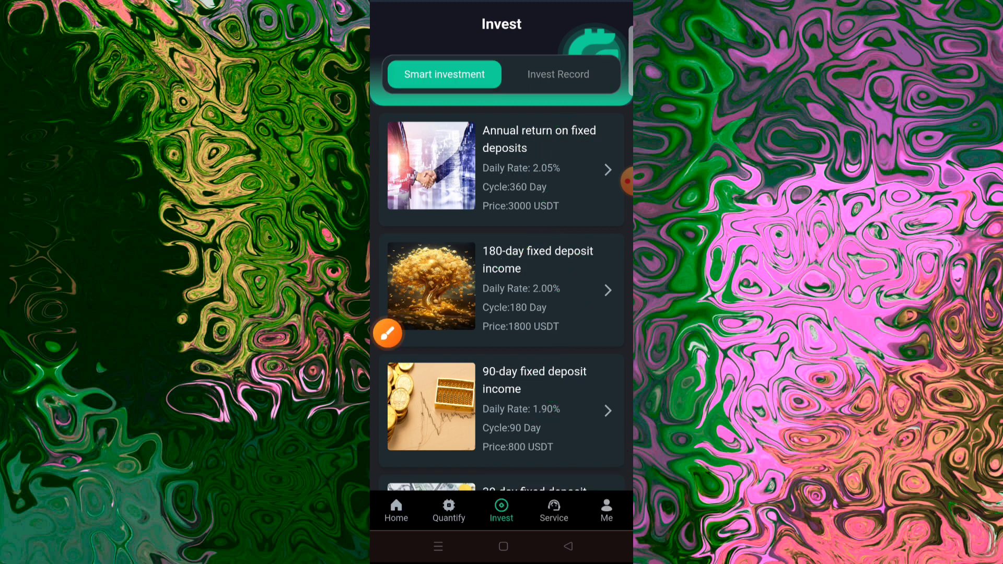
pyautogui.scroll(-5, 502, 314)
# - Review the 30-day plan's rate and price and the seven-day quick earnings plan
pyautogui.moveTo(560, 229); pyautogui.dragTo(533, 273)
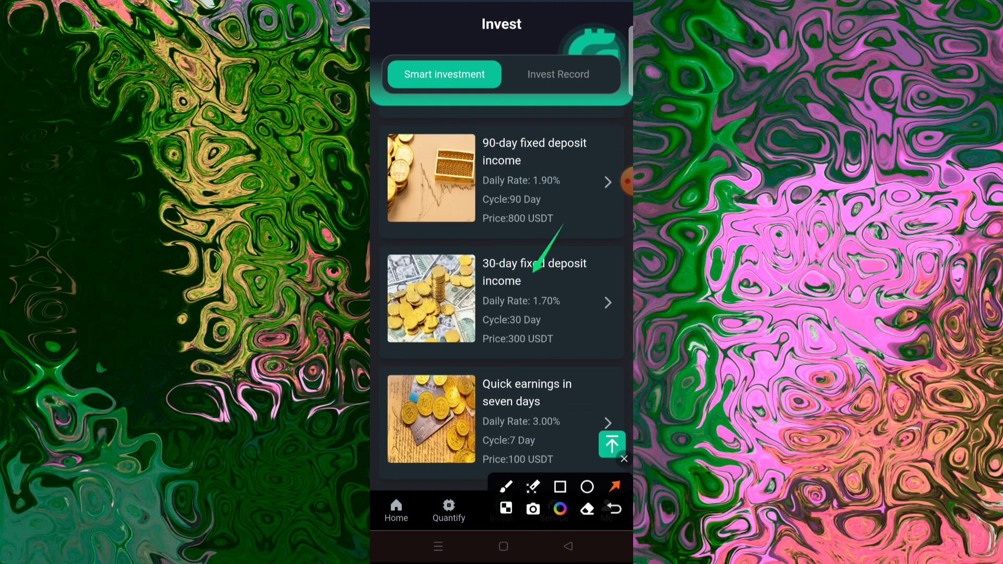
pyautogui.moveTo(592, 259)
pyautogui.mouseDown()
pyautogui.moveTo(549, 292)
pyautogui.moveTo(541, 318)
pyautogui.mouseUp()
pyautogui.moveTo(594, 313); pyautogui.dragTo(573, 320)
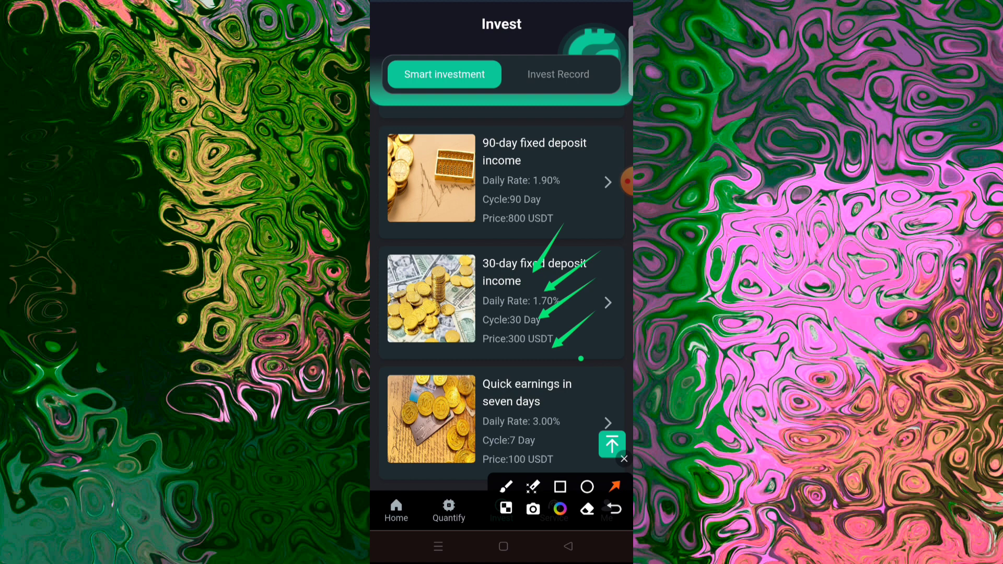
pyautogui.moveTo(581, 359); pyautogui.dragTo(533, 392)
pyautogui.moveTo(593, 415); pyautogui.dragTo(541, 440)
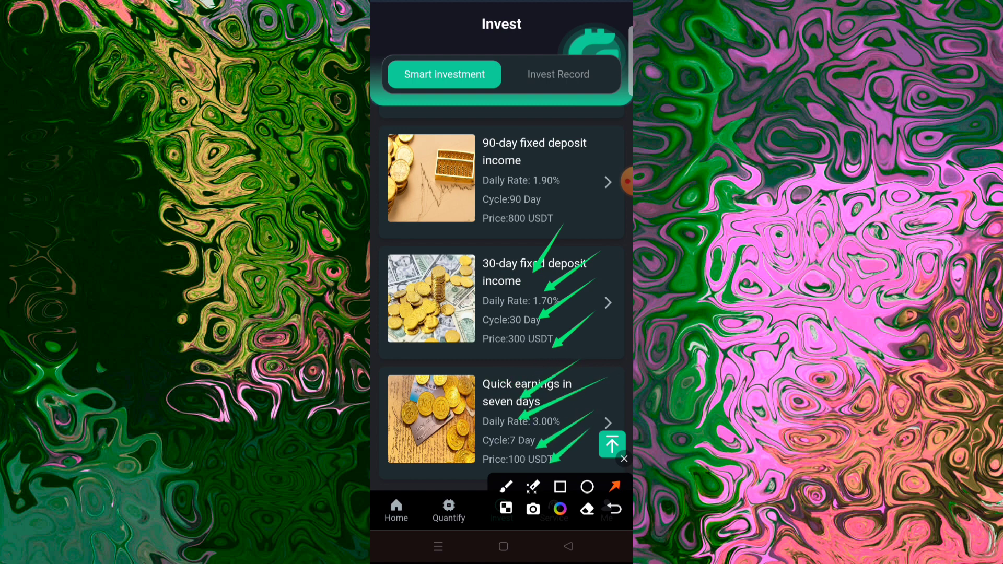
pyautogui.click(622, 459)
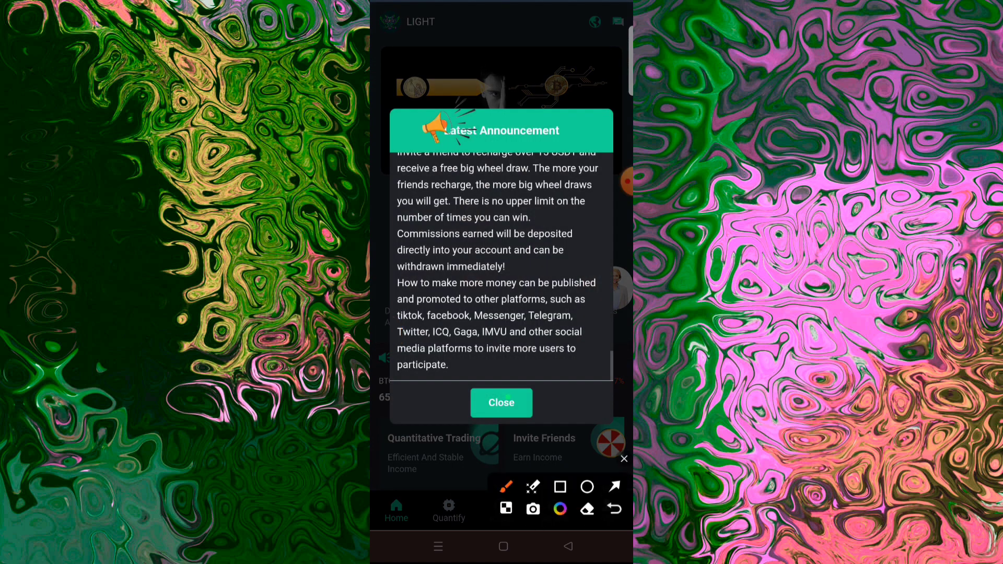
# - Clear the markings and close the Latest Announcement popup again
pyautogui.click(623, 459)
pyautogui.click(388, 333)
pyautogui.click(502, 401)
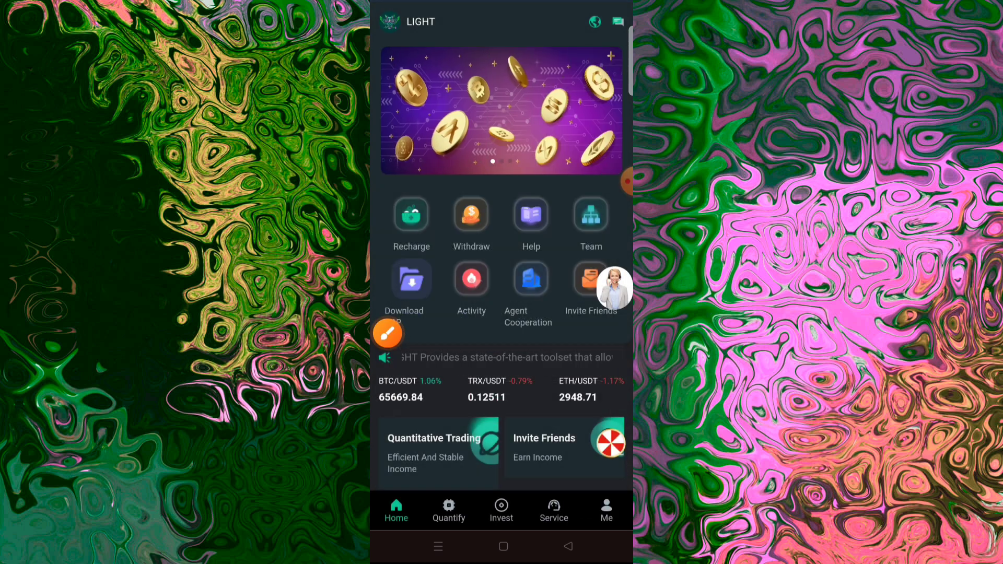
pyautogui.click(623, 459)
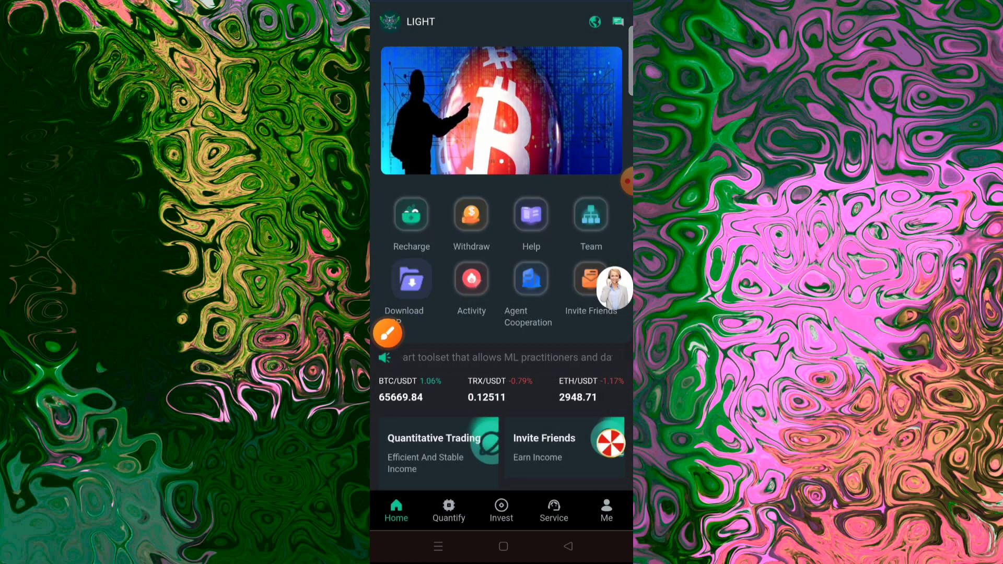
# - Fill the withdrawal form with the TRON address, 6.91 USDT and security password
pyautogui.click(471, 213)
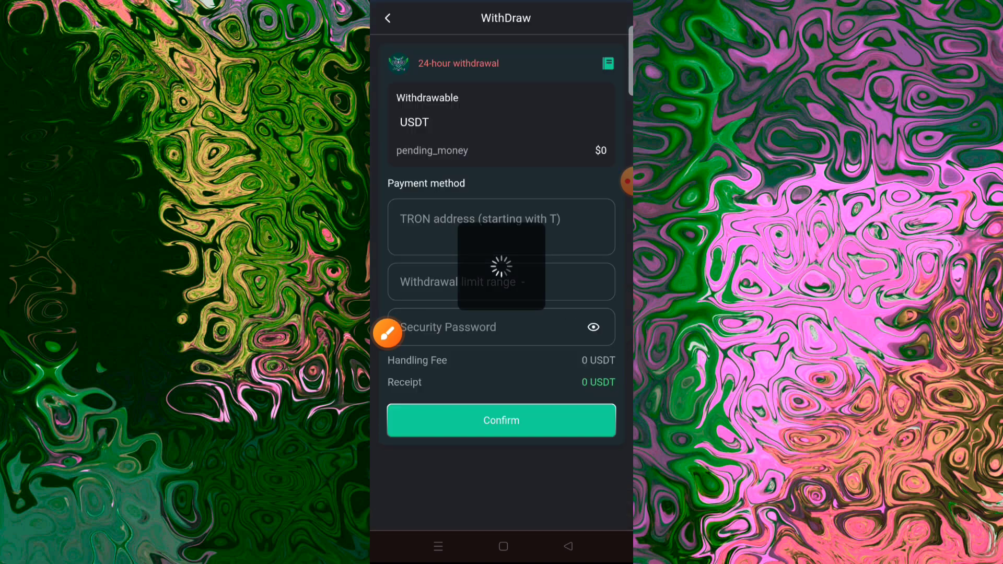
pyautogui.click(376, 332)
pyautogui.click(560, 486)
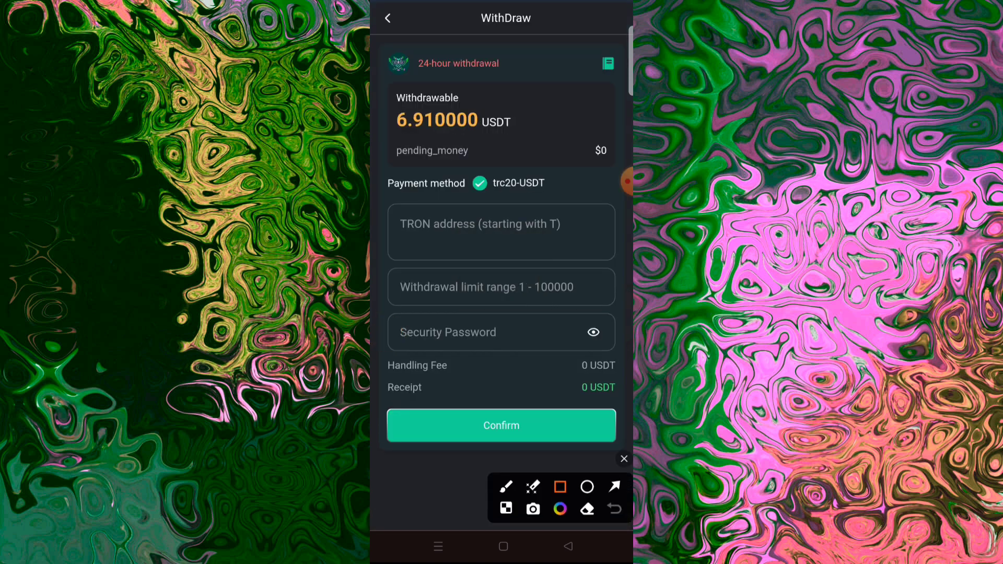
pyautogui.moveTo(388, 100); pyautogui.dragTo(537, 145)
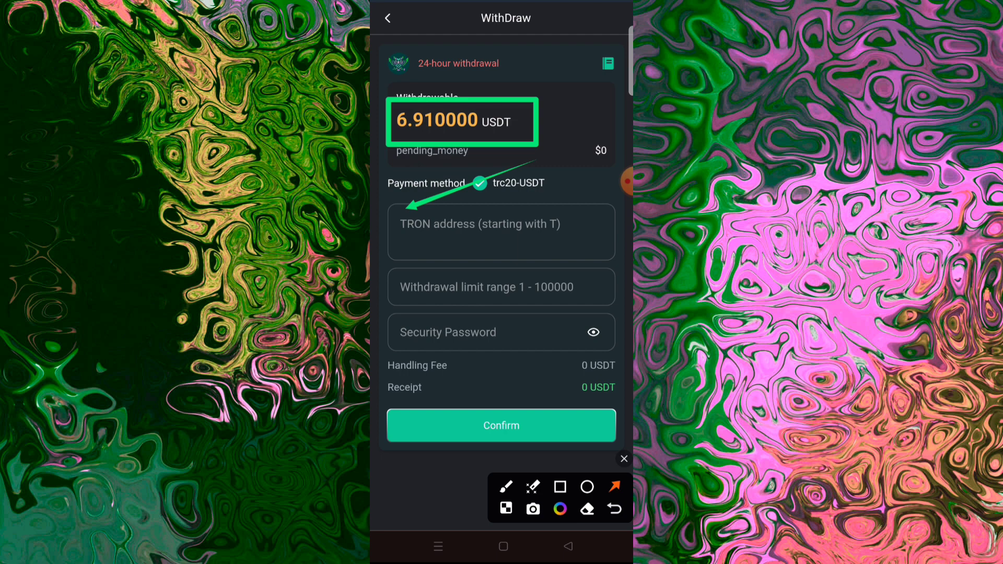
pyautogui.moveTo(405, 210); pyautogui.dragTo(447, 239)
pyautogui.moveTo(549, 229); pyautogui.dragTo(510, 280)
pyautogui.write('6.91')
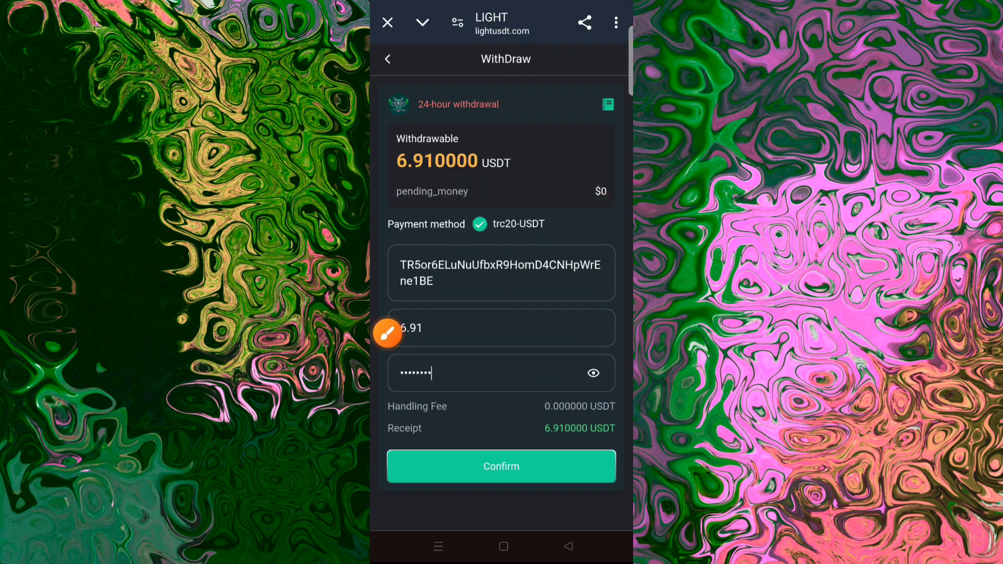
pyautogui.moveTo(555, 423)
pyautogui.mouseDown()
pyautogui.moveTo(560, 497)
pyautogui.moveTo(509, 458)
pyautogui.mouseUp()
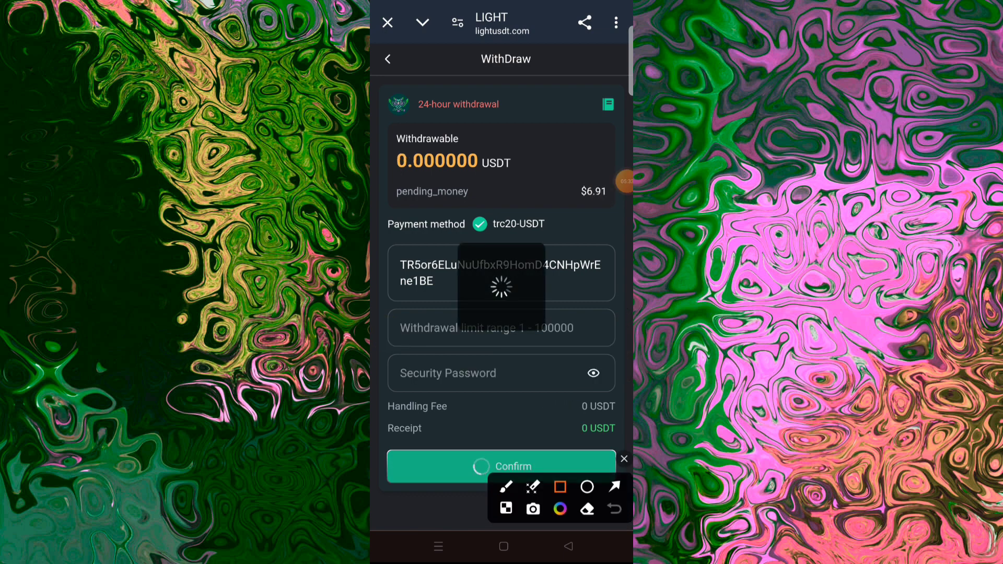
# - Confirm the 6.91 USDT withdrawal and decline saving the password
pyautogui.moveTo(450, 265); pyautogui.dragTo(536, 303)
pyautogui.click(623, 458)
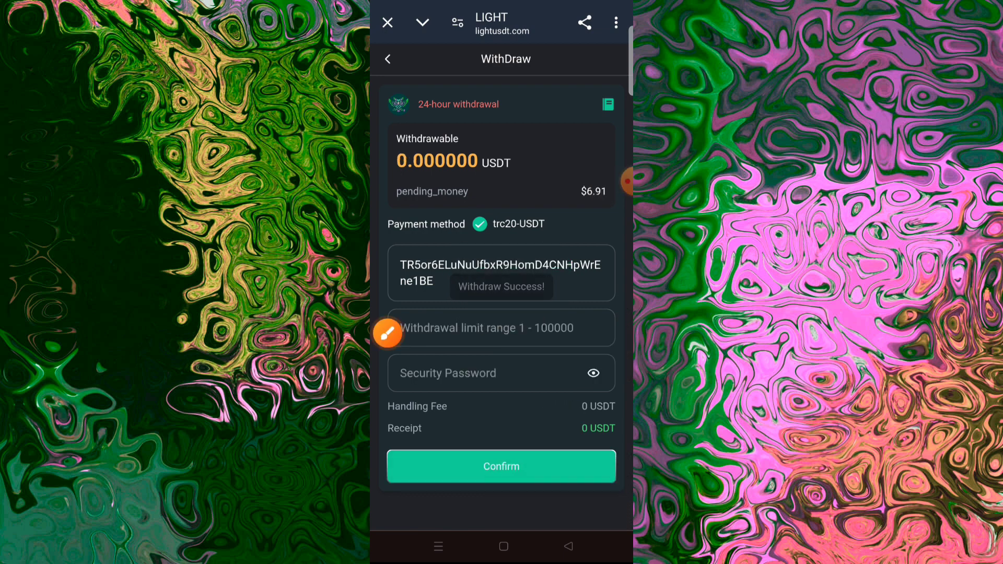
pyautogui.click(387, 333)
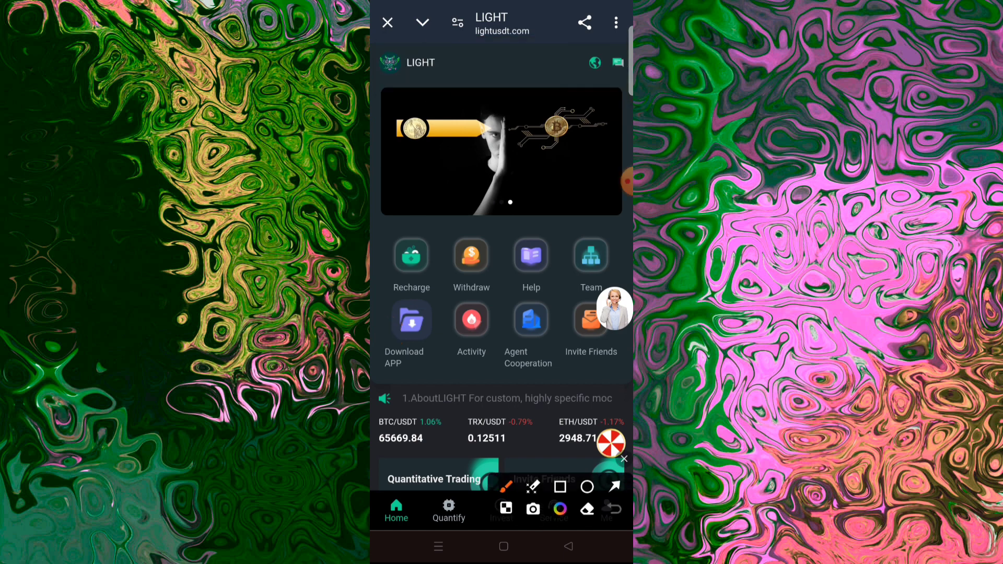
# - Open the Me account page showing 15 USDT total assets and 4.41 total revenue
pyautogui.moveTo(560, 482); pyautogui.dragTo(494, 378)
pyautogui.click(558, 339)
pyautogui.click(606, 509)
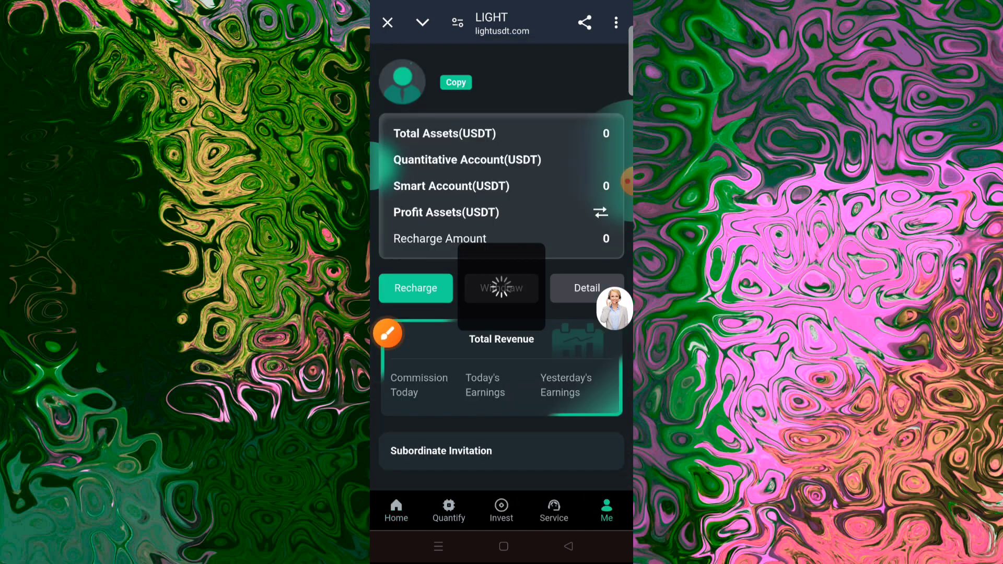
pyautogui.click(388, 332)
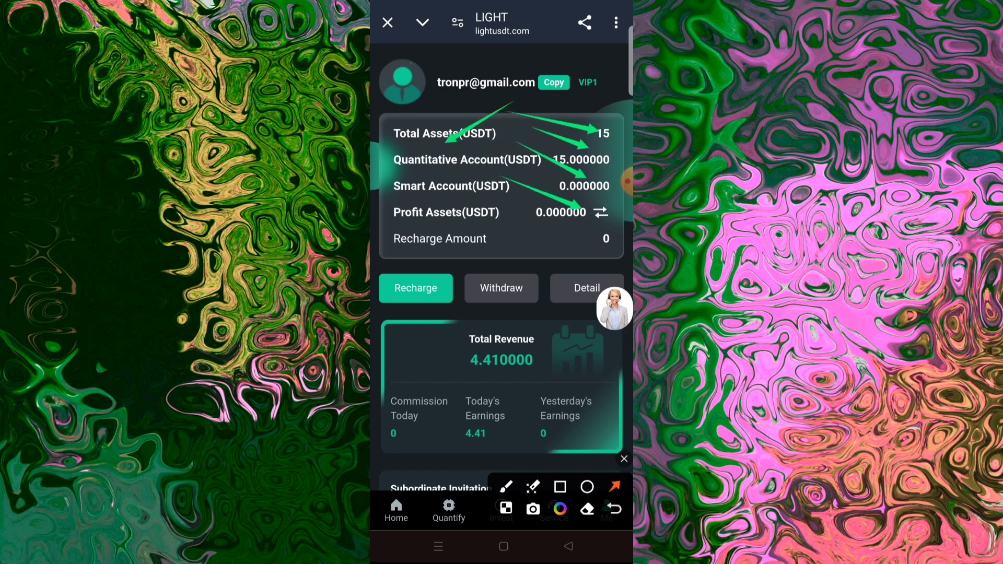
# - Scroll through the account page, then bring up the Customer Service contact options
pyautogui.moveTo(384, 260); pyautogui.dragTo(616, 312)
pyautogui.click(624, 459)
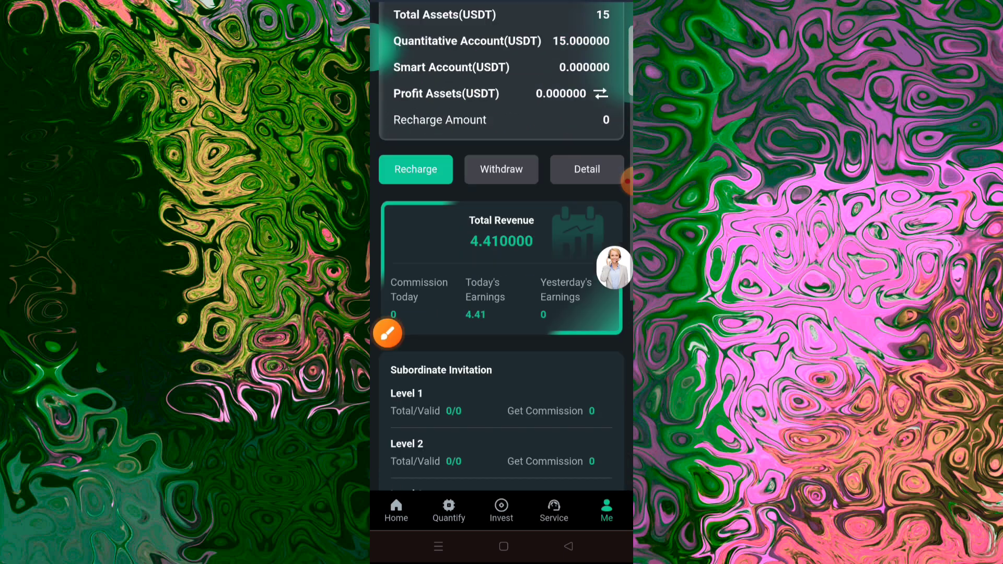
pyautogui.scroll(-5, 501, 314)
pyautogui.scroll(-5, 502, 314)
pyautogui.scroll(-3, 501, 314)
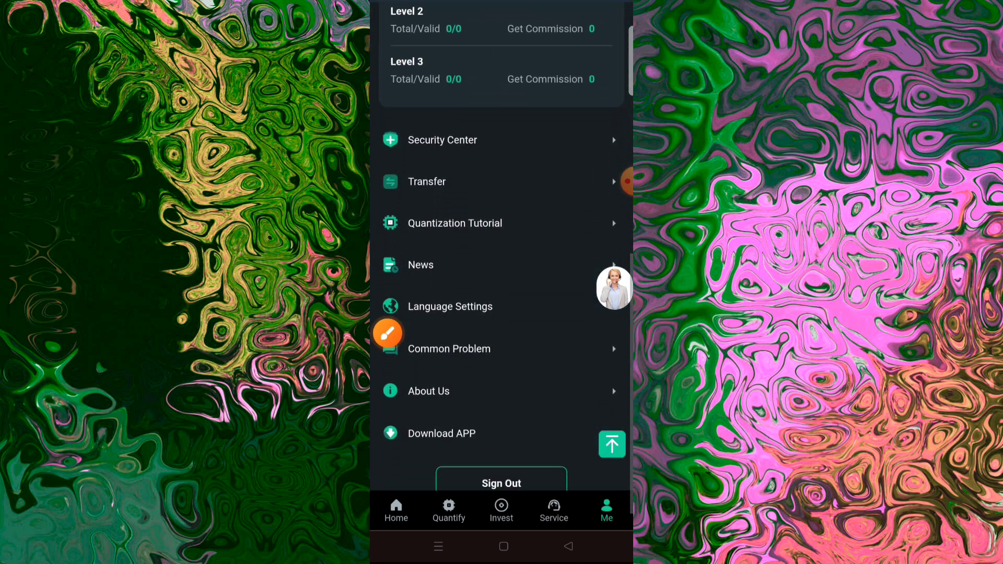
pyautogui.scroll(5, 502, 313)
pyautogui.scroll(3, 502, 314)
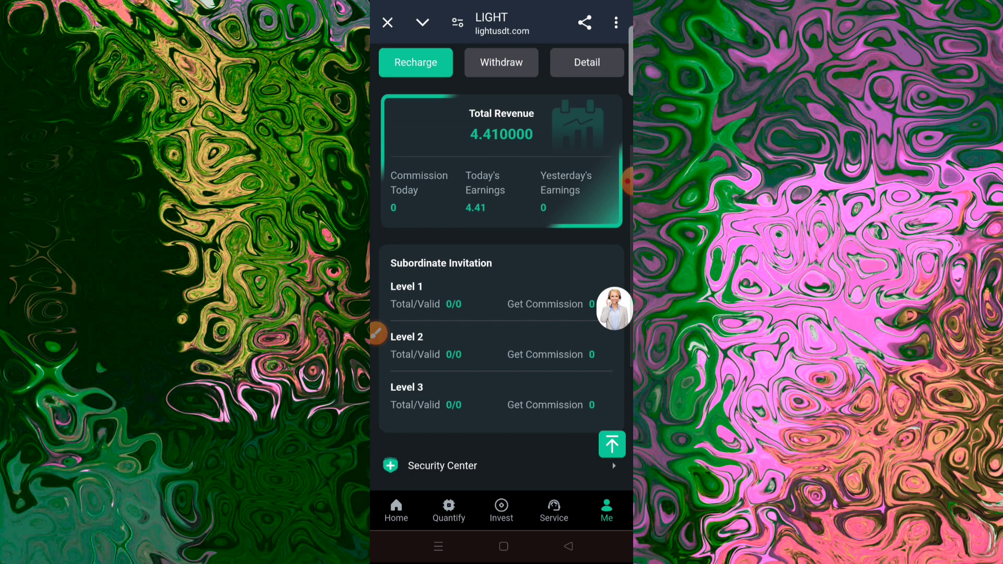
pyautogui.scroll(3, 501, 314)
pyautogui.click(377, 333)
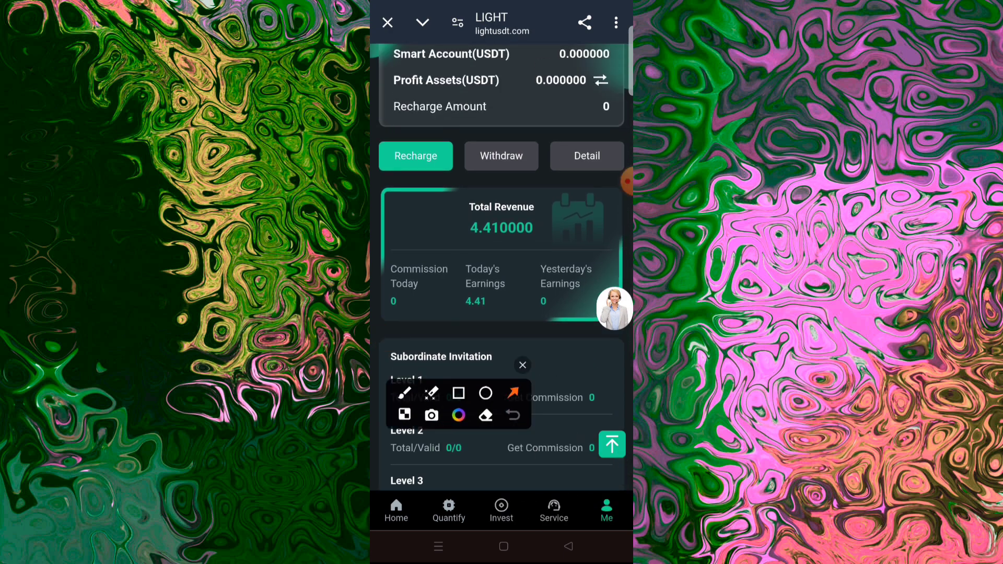
pyautogui.click(522, 366)
# - Go back to the Home page and open Invite Friends with its invite link and code
pyautogui.click(554, 509)
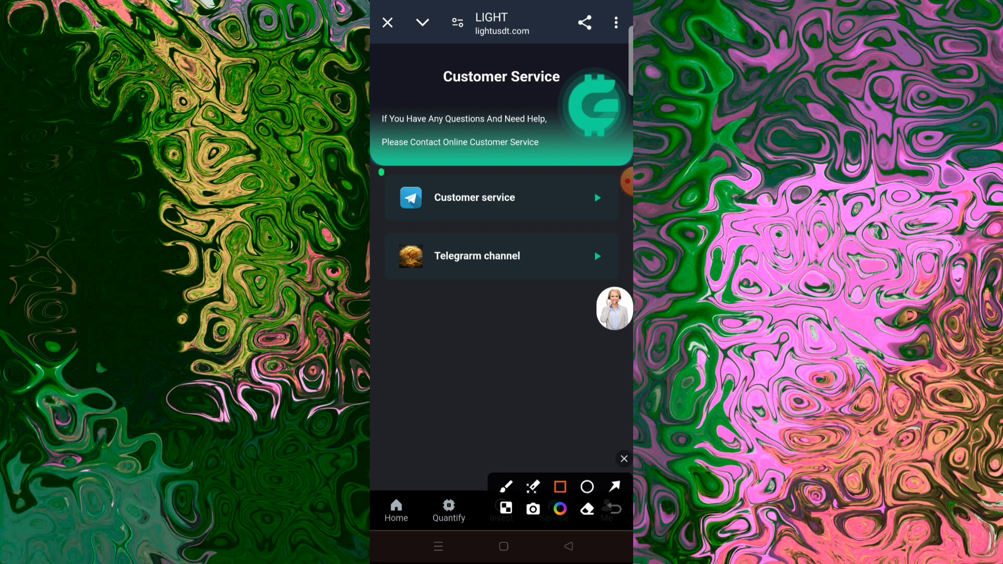
pyautogui.moveTo(381, 172); pyautogui.dragTo(619, 297)
pyautogui.click(615, 509)
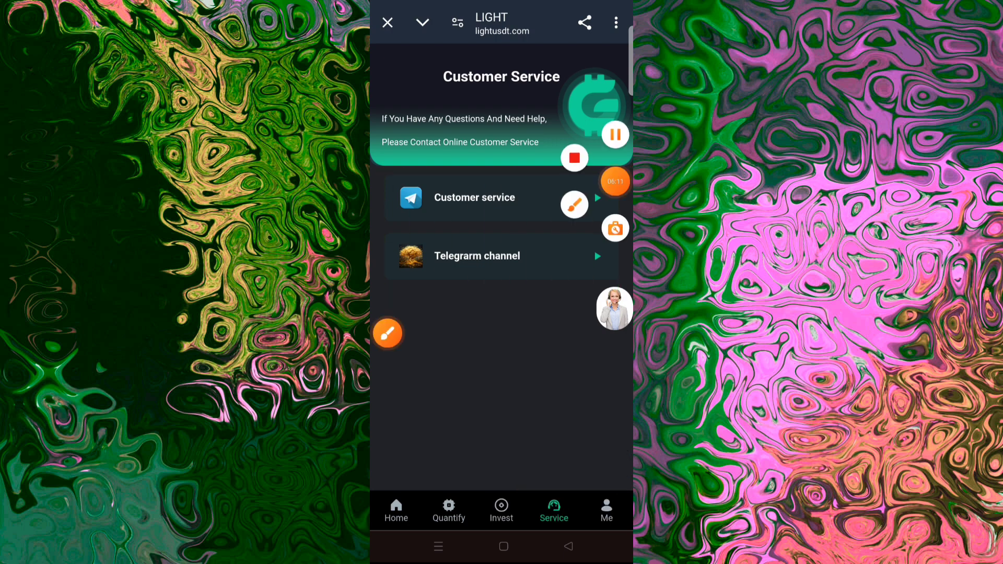
pyautogui.click(395, 509)
pyautogui.moveTo(502, 260); pyautogui.dragTo(580, 188)
pyautogui.click(623, 458)
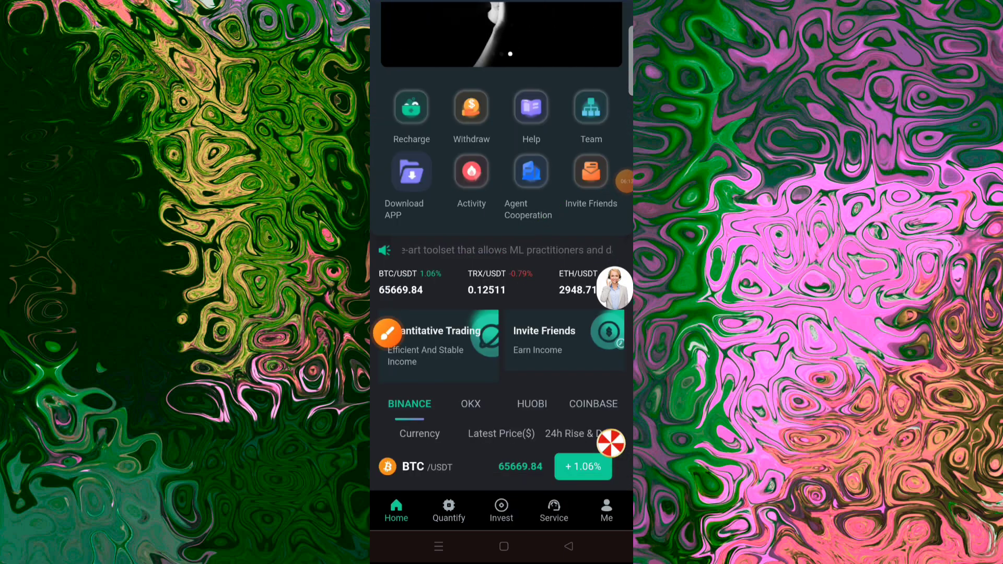
# - Open the Invite Friends page and scroll down to the QR code
pyautogui.click(592, 172)
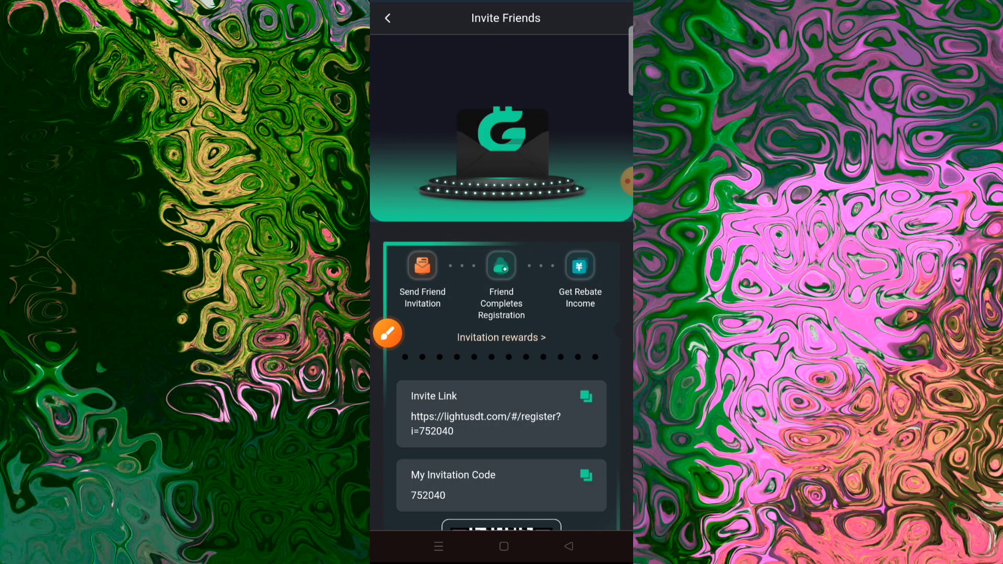
pyautogui.scroll(-4, 502, 313)
pyautogui.click(560, 487)
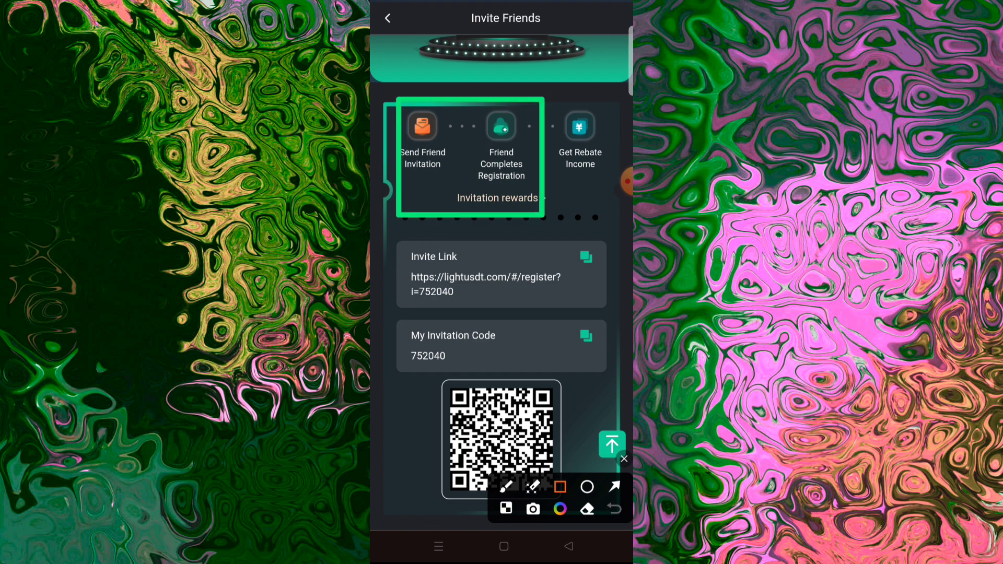
pyautogui.moveTo(398, 100); pyautogui.dragTo(606, 211)
pyautogui.click(614, 487)
pyautogui.moveTo(533, 218)
pyautogui.mouseDown()
pyautogui.moveTo(529, 266)
pyautogui.moveTo(586, 338)
pyautogui.mouseUp()
pyautogui.moveTo(425, 355); pyautogui.dragTo(597, 520)
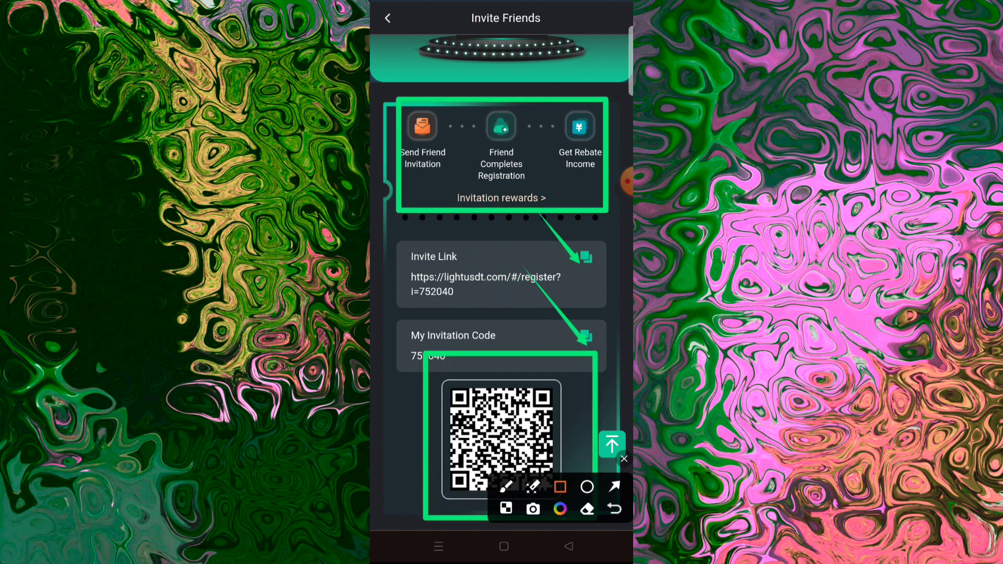
pyautogui.click(624, 458)
pyautogui.click(586, 335)
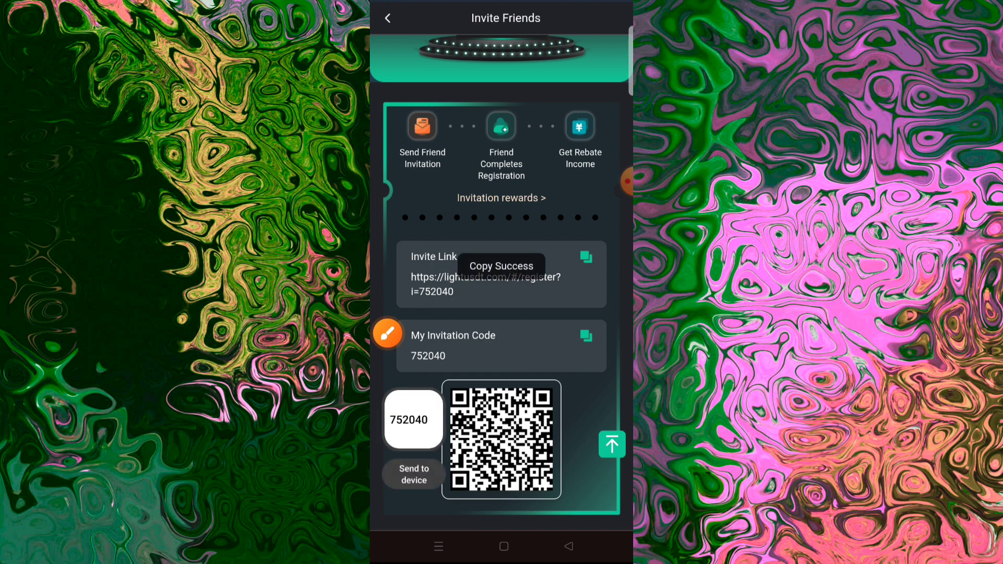
pyautogui.click(586, 256)
pyautogui.click(625, 182)
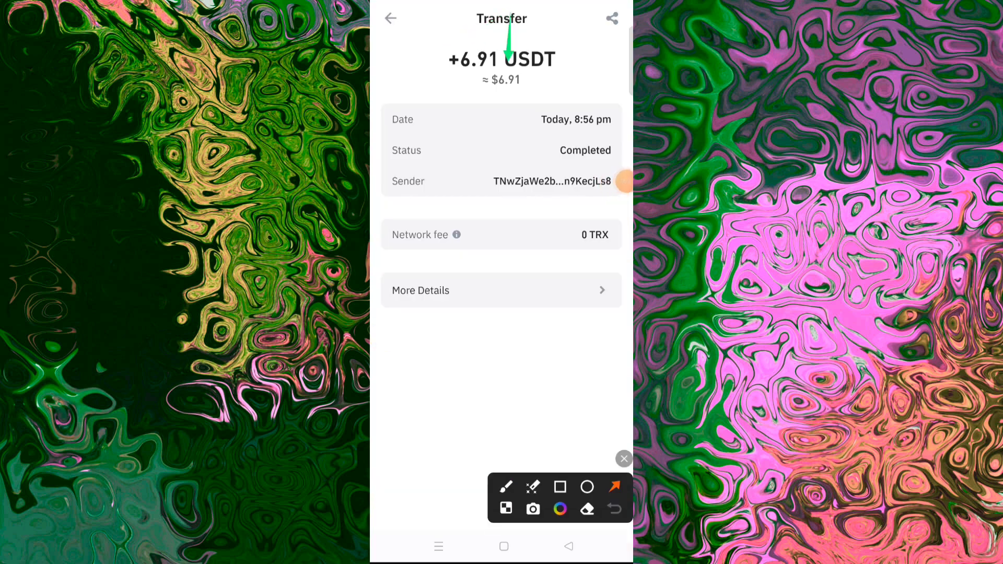
# - Show the completed +6.91 USDT transfer record in the crypto wallet
pyautogui.moveTo(522, 87); pyautogui.dragTo(597, 118)
pyautogui.moveTo(502, 111); pyautogui.dragTo(448, 130)
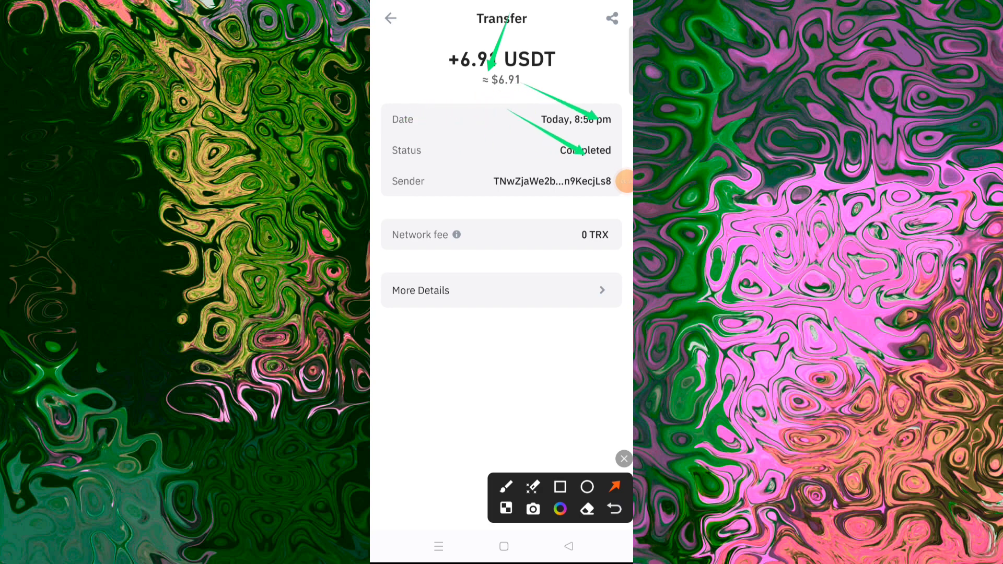
pyautogui.moveTo(423, 186); pyautogui.dragTo(507, 98)
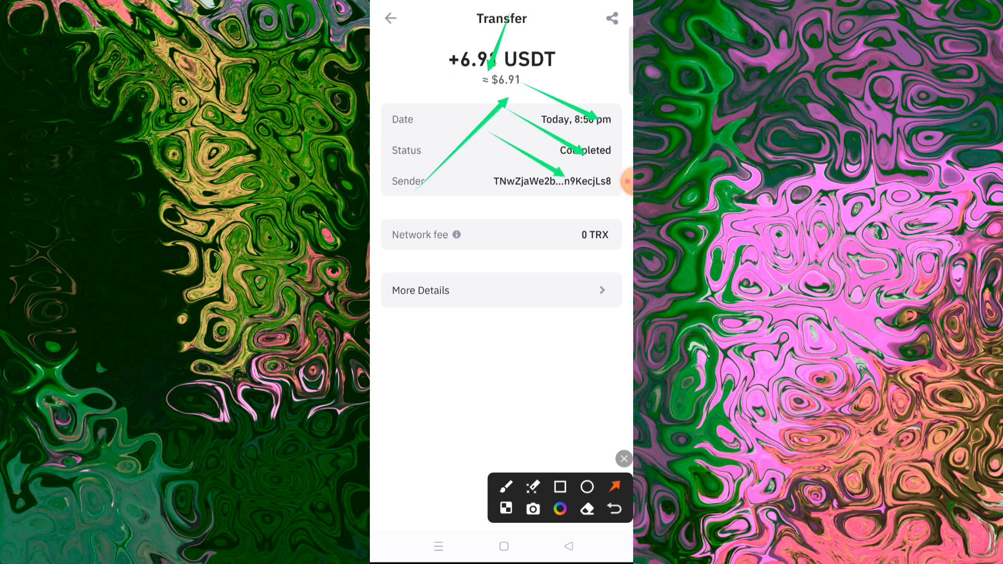